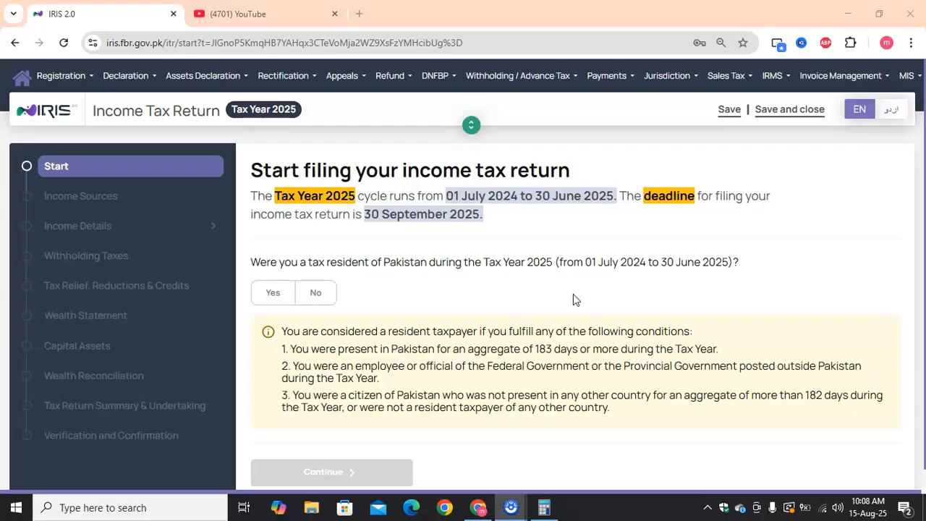
# Declare tax residency in Pakistan for Tax Year 2025 as Yes and continue to the income sources
pyautogui.click(506, 297)
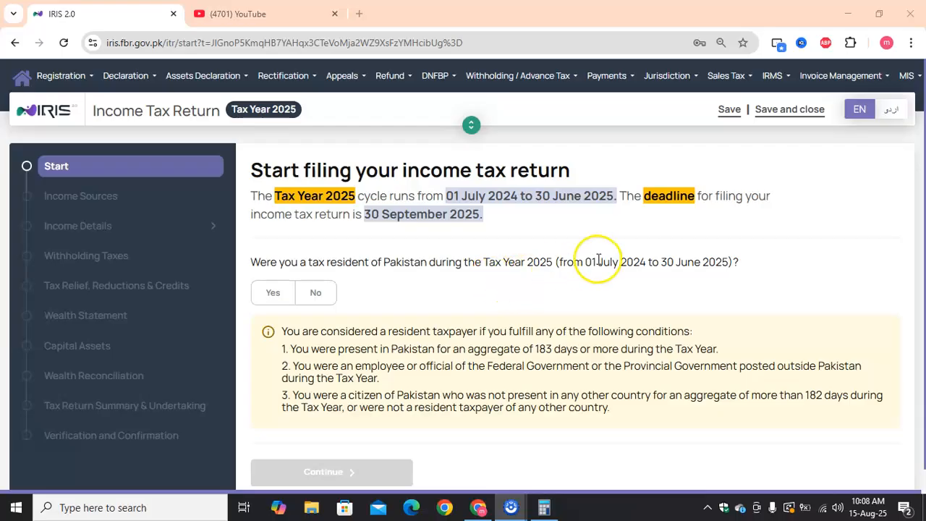
pyautogui.click(318, 297)
pyautogui.click(274, 293)
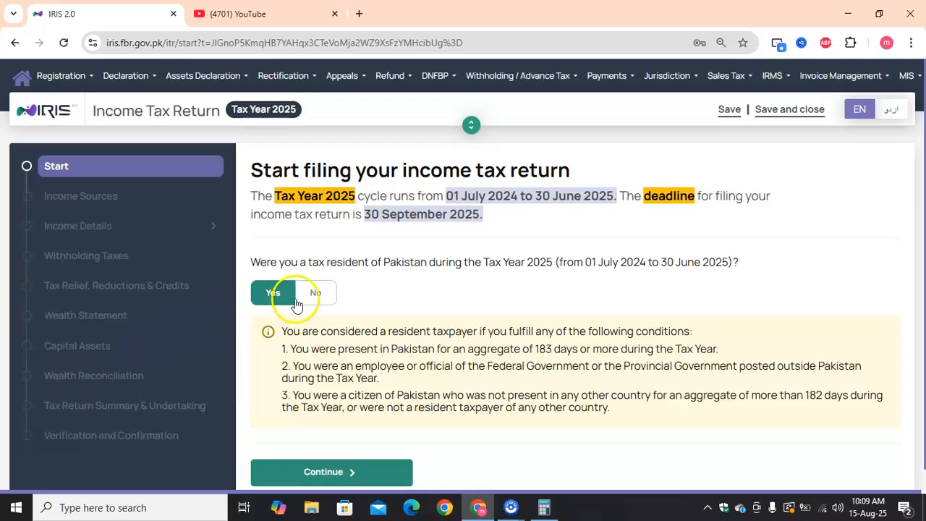
pyautogui.click(319, 293)
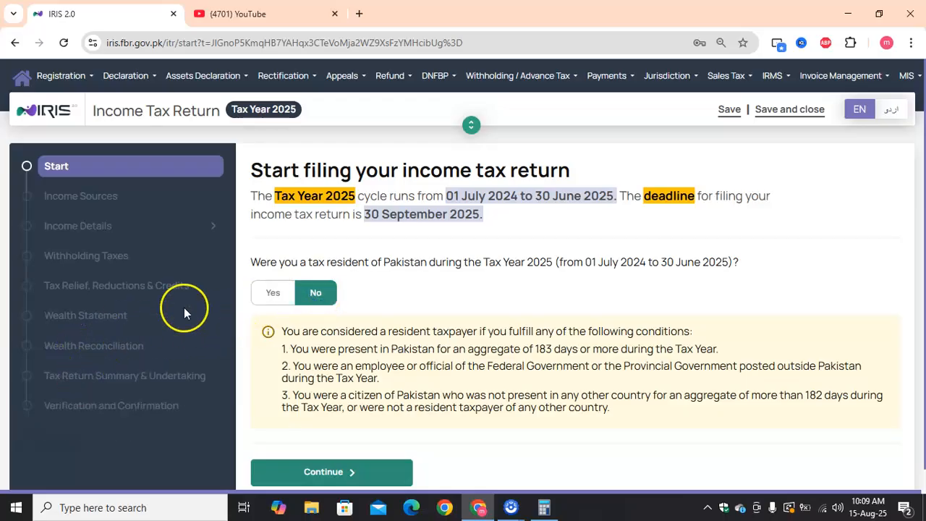
pyautogui.click(269, 299)
pyautogui.click(332, 479)
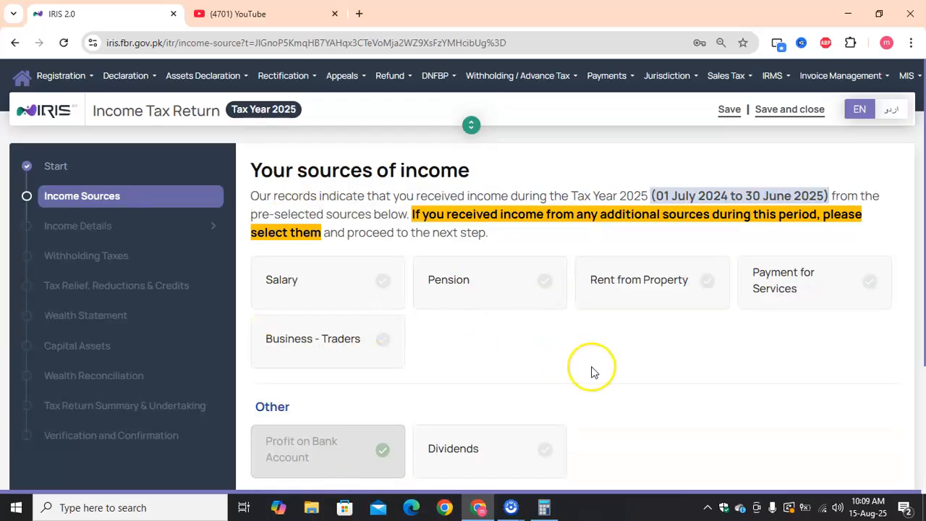
# Answer No to having income from any other sources and proceed to the profit on bank account details
pyautogui.scroll(-1, 592, 372)
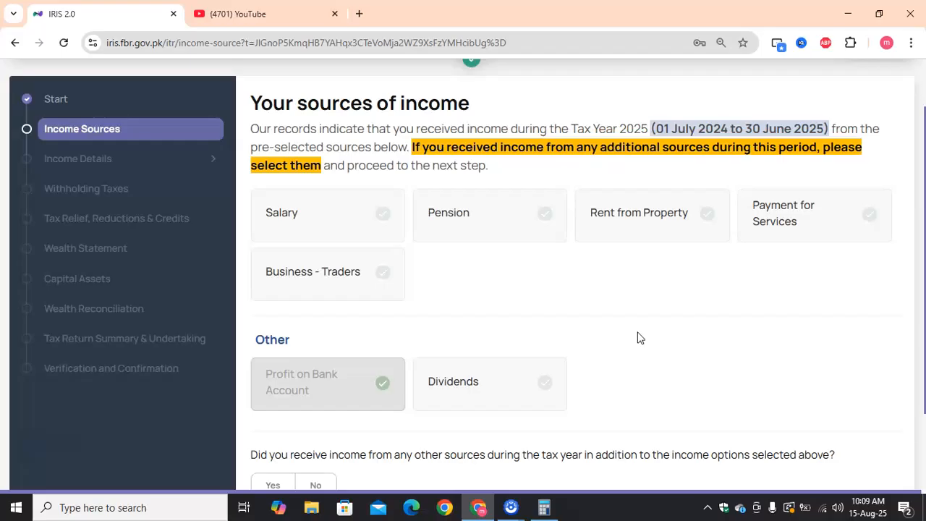
pyautogui.scroll(-1, 639, 338)
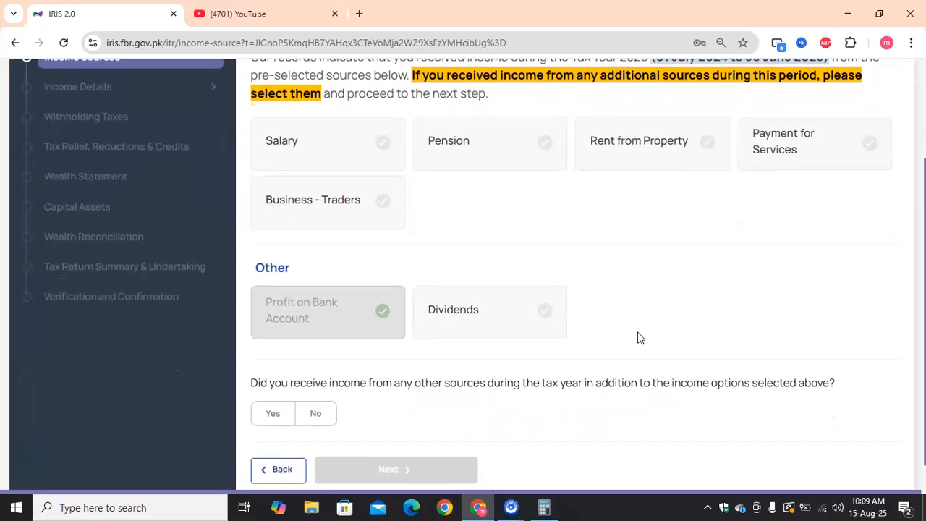
pyautogui.scroll(1, 639, 338)
pyautogui.scroll(1, 639, 338)
pyautogui.scroll(-3, 639, 338)
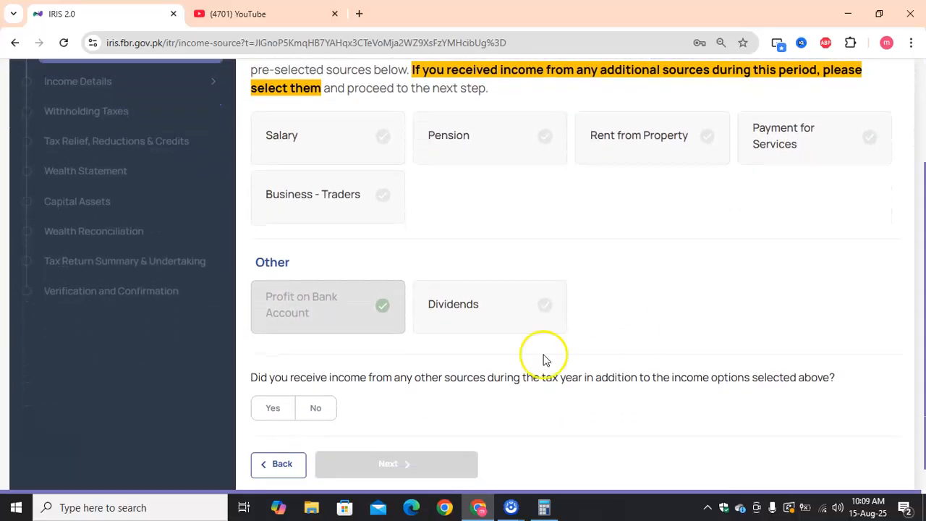
pyautogui.click(313, 407)
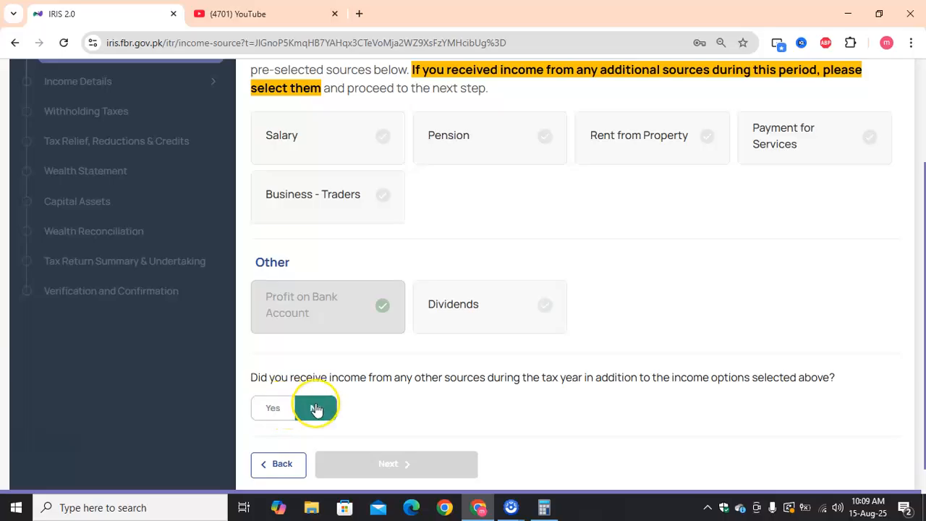
pyautogui.click(389, 461)
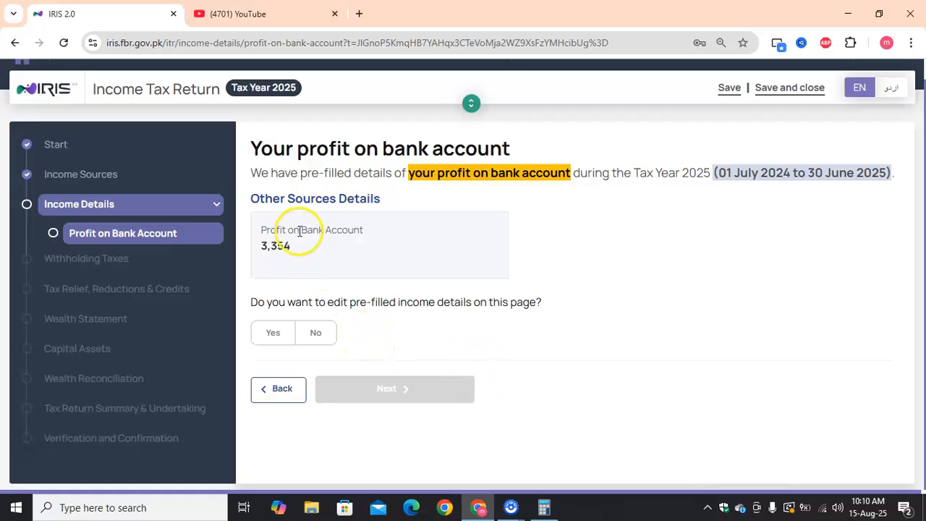
# Choose Yes for editing the pre-filled bank profit details and accept the redirection to the appropriate return version
pyautogui.click(317, 336)
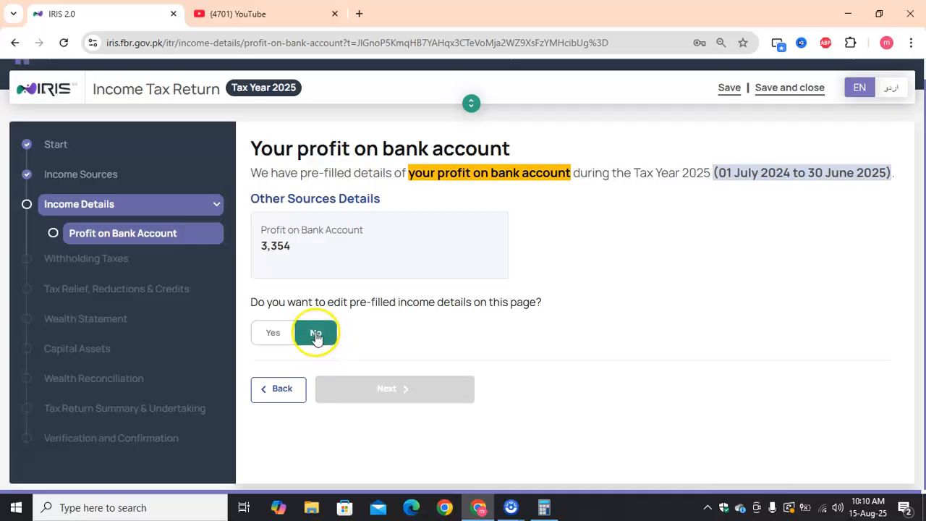
pyautogui.click(277, 334)
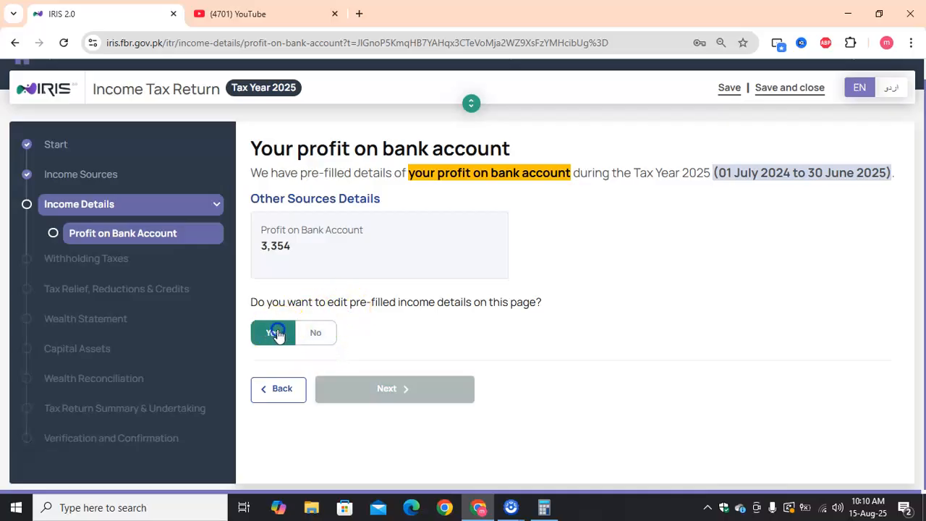
pyautogui.click(389, 388)
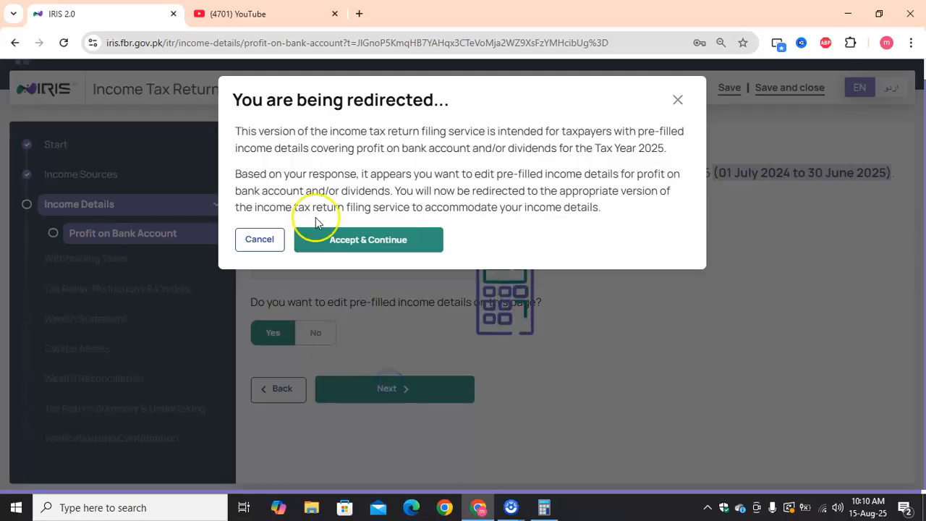
pyautogui.click(382, 241)
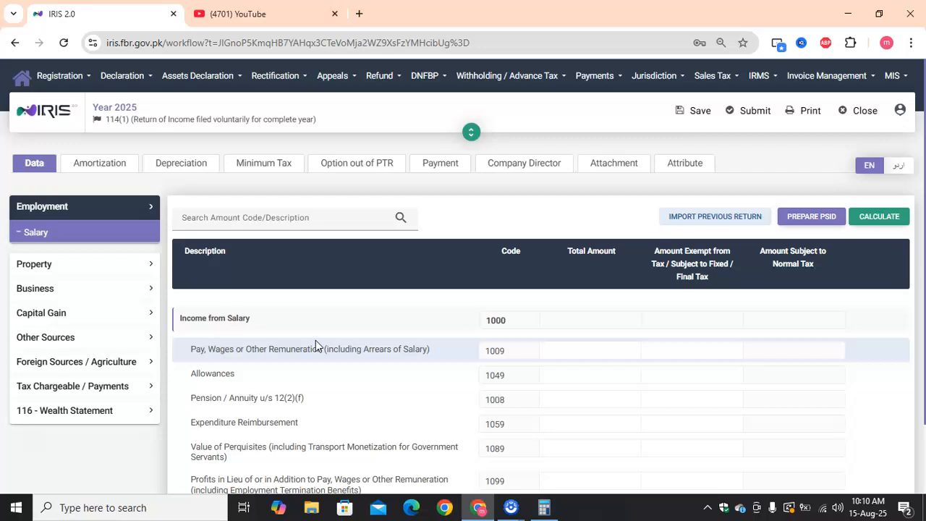
# Open the Receipts / Deductions section under Other Sources in the 114(1) return
pyautogui.scroll(-1, 371, 355)
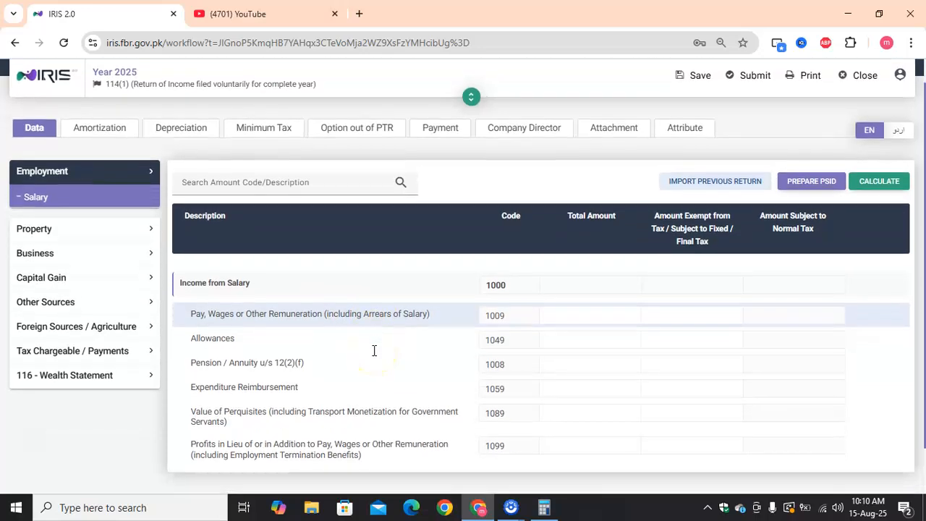
pyautogui.scroll(-1, 375, 351)
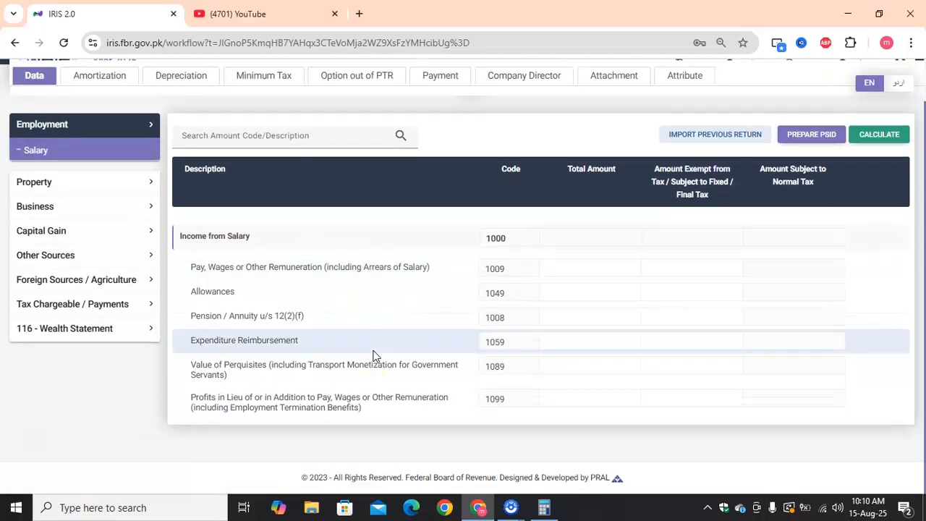
pyautogui.click(113, 253)
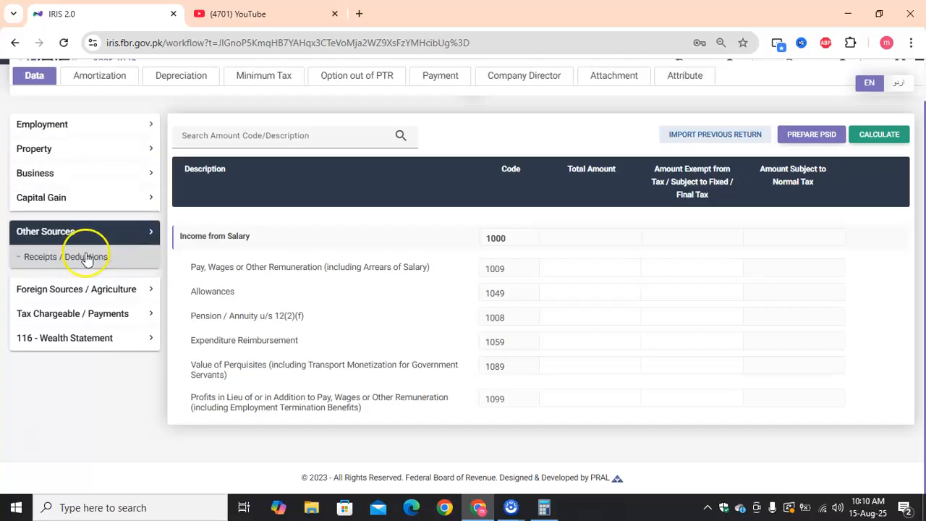
pyautogui.click(85, 258)
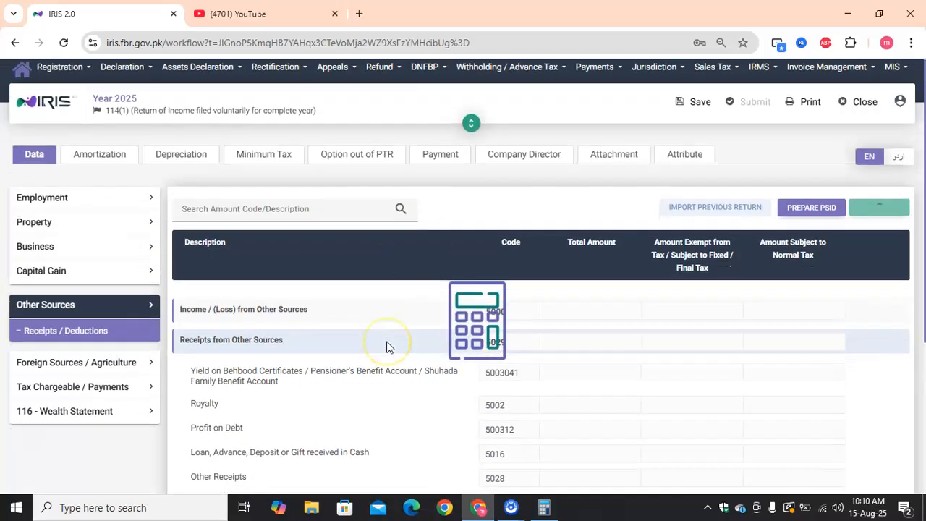
# Examine the Profit on Debt row's total, exempt and normal-tax amounts among the receipts from other sources
pyautogui.scroll(-1, 387, 347)
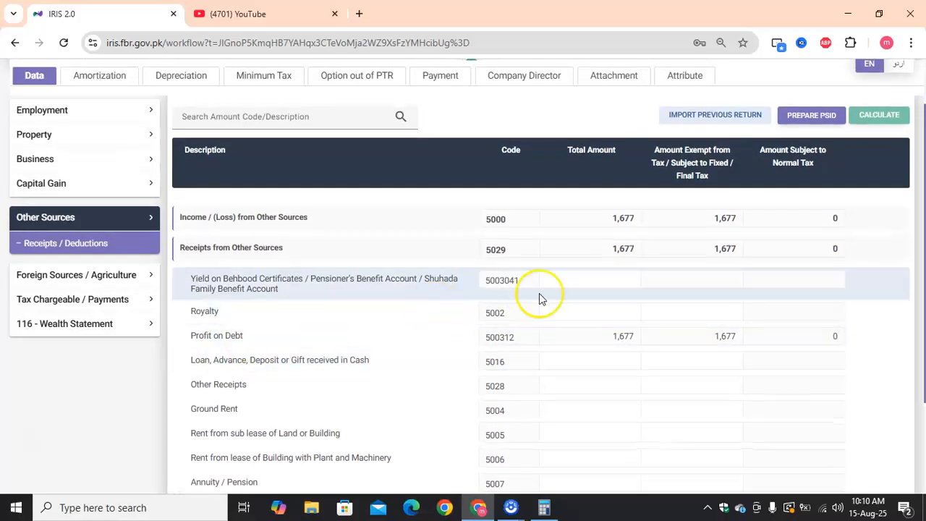
pyautogui.click(628, 339)
pyautogui.click(624, 337)
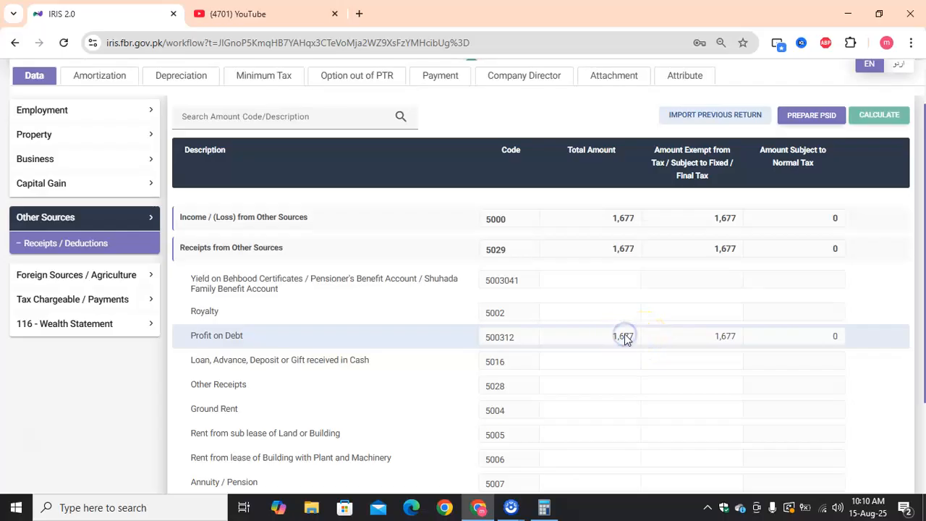
pyautogui.click(613, 339)
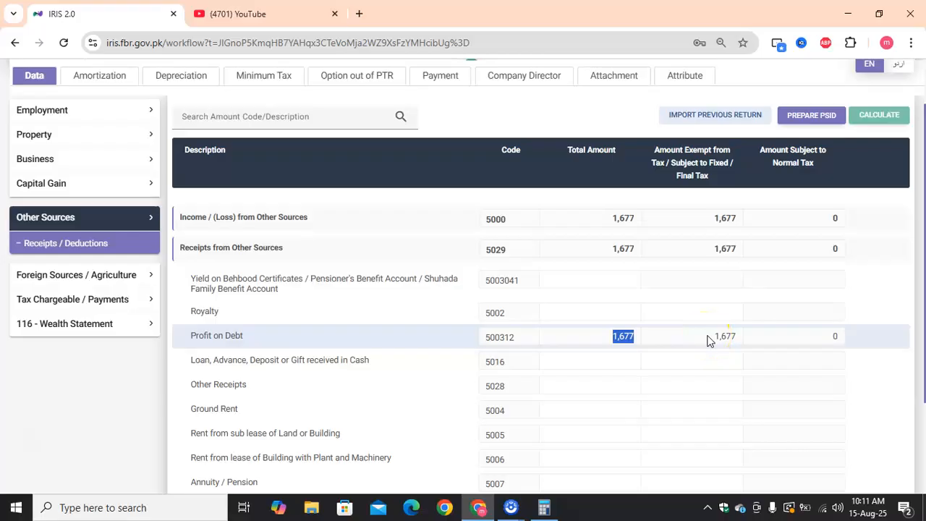
pyautogui.click(610, 341)
pyautogui.doubleClick(612, 340)
pyautogui.click(699, 343)
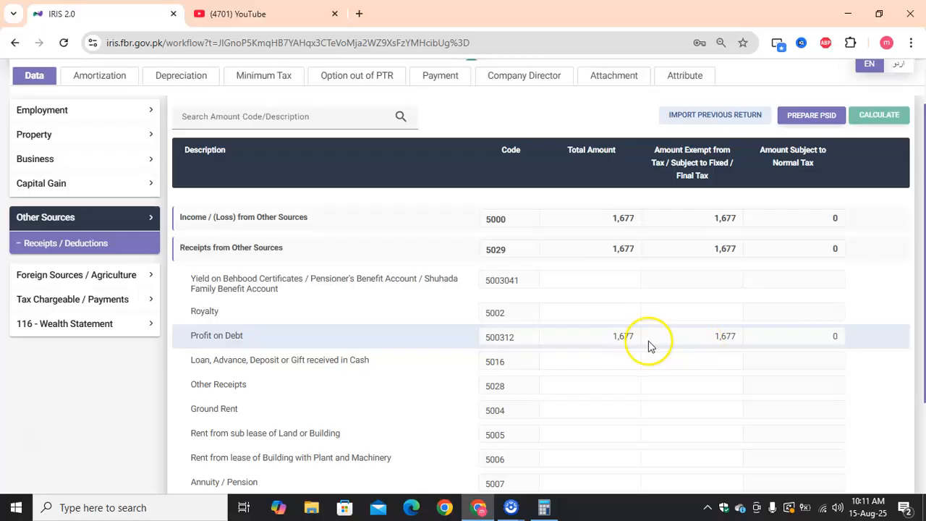
pyautogui.scroll(2, 401, 360)
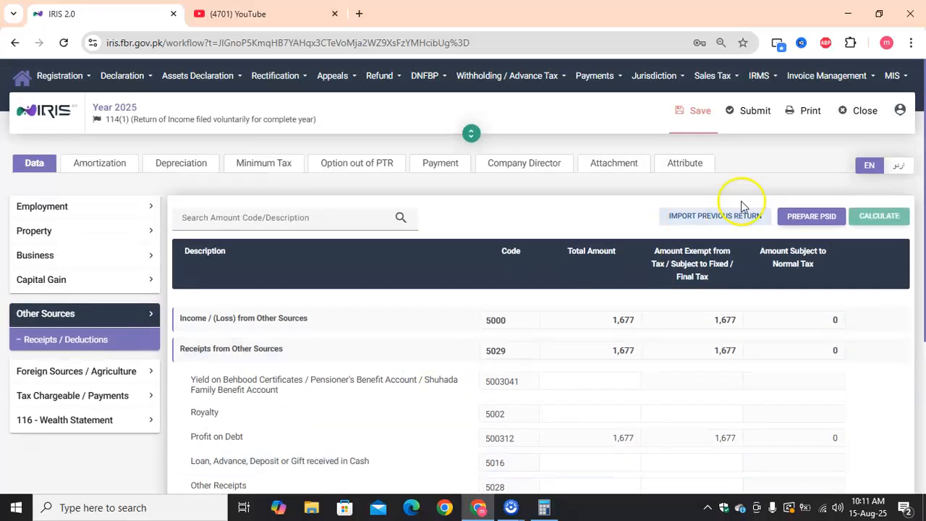
pyautogui.click(898, 217)
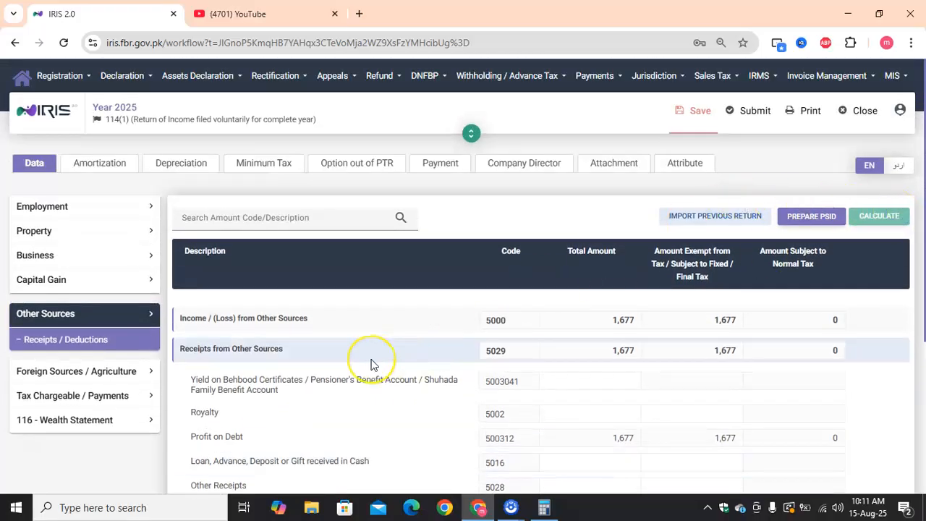
pyautogui.scroll(-3, 372, 364)
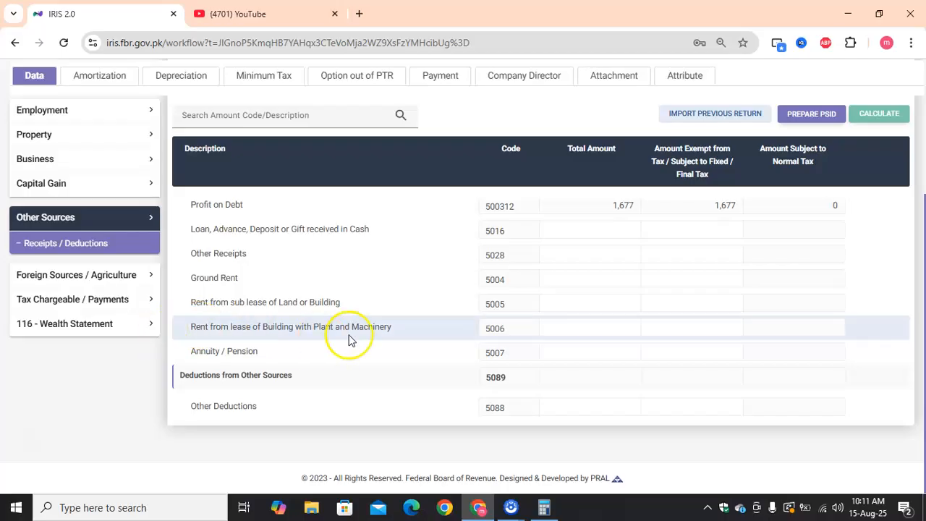
pyautogui.scroll(1, 347, 338)
pyautogui.click(610, 253)
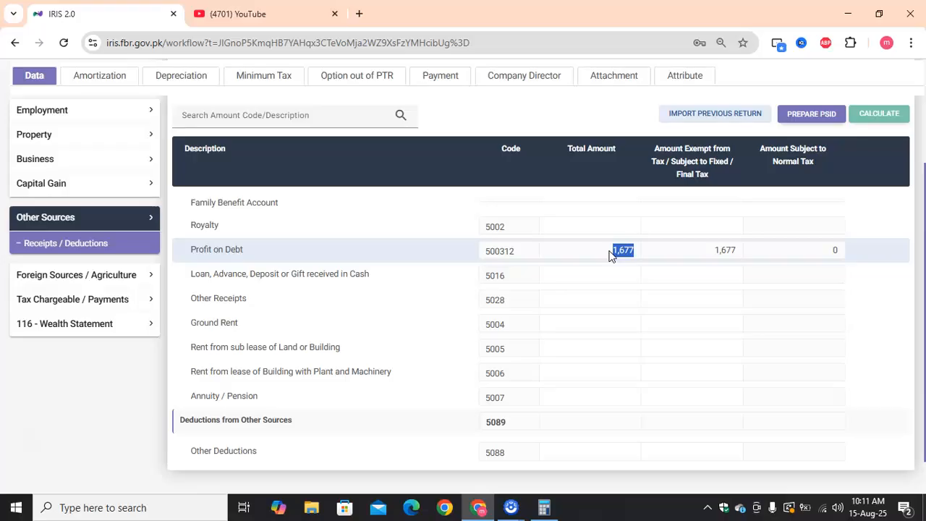
pyautogui.scroll(1, 610, 253)
pyautogui.click(610, 254)
pyautogui.scroll(2, 610, 254)
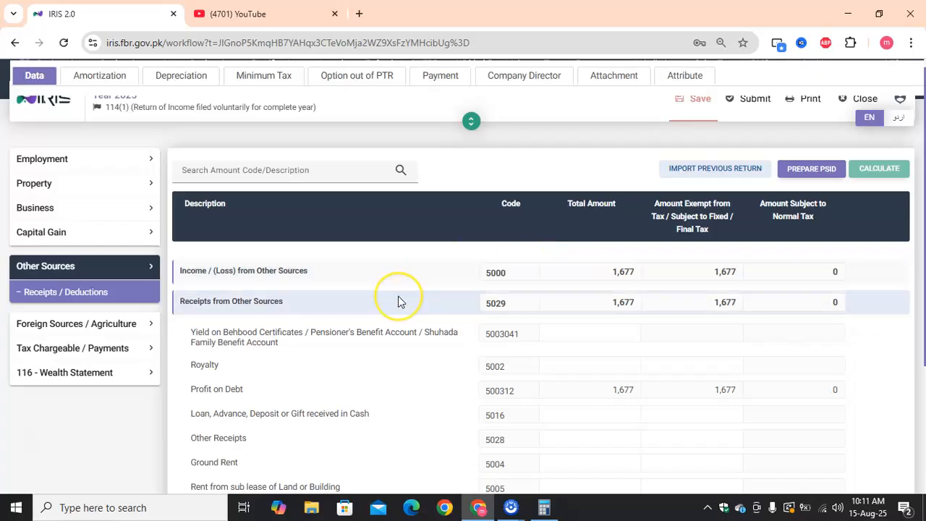
pyautogui.scroll(-1, 399, 299)
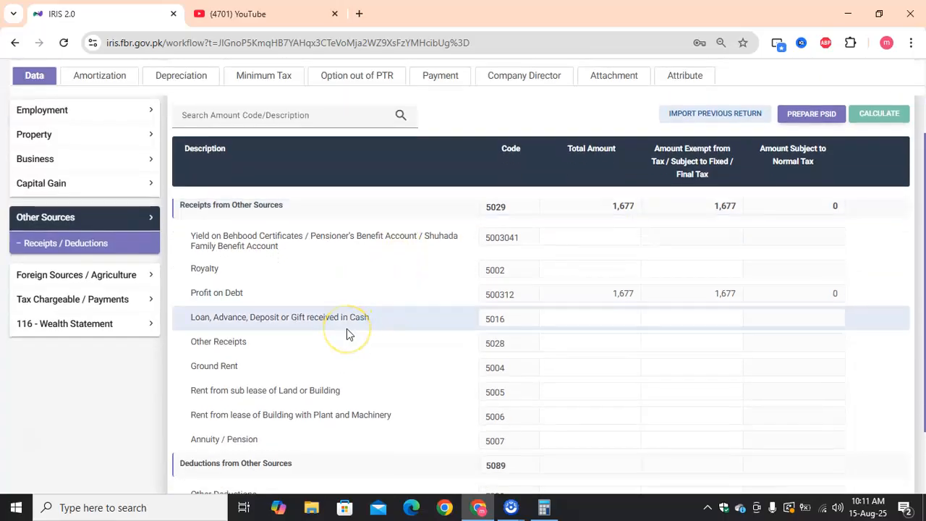
pyautogui.click(126, 313)
pyautogui.scroll(-1, 124, 316)
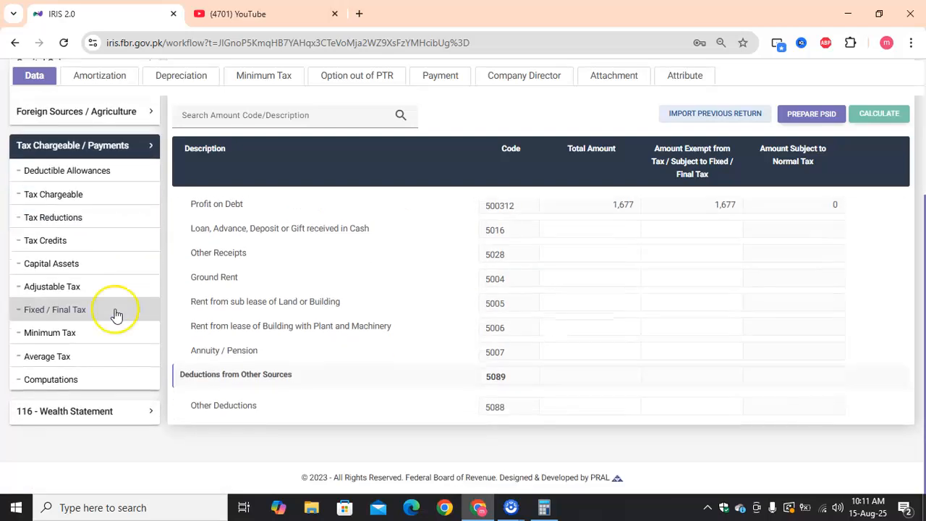
pyautogui.click(74, 315)
pyautogui.scroll(-5, 476, 382)
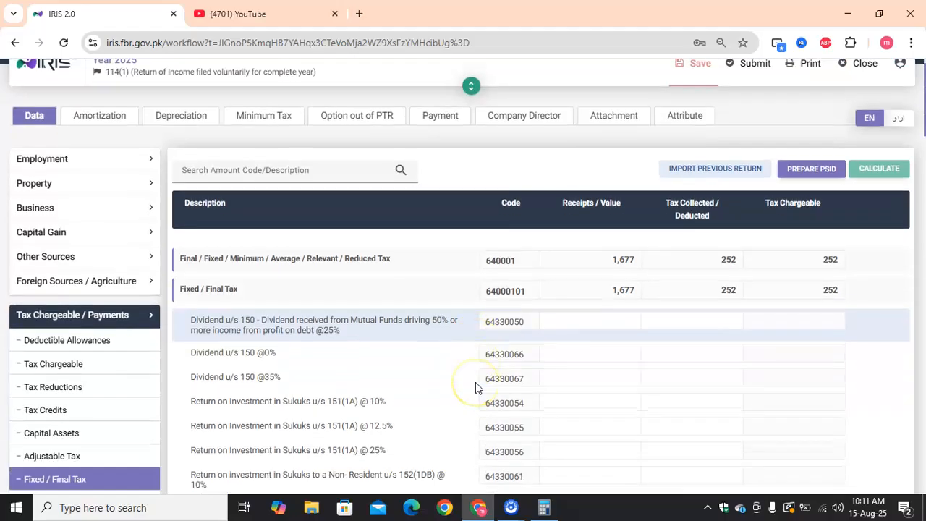
pyautogui.scroll(-10, 475, 382)
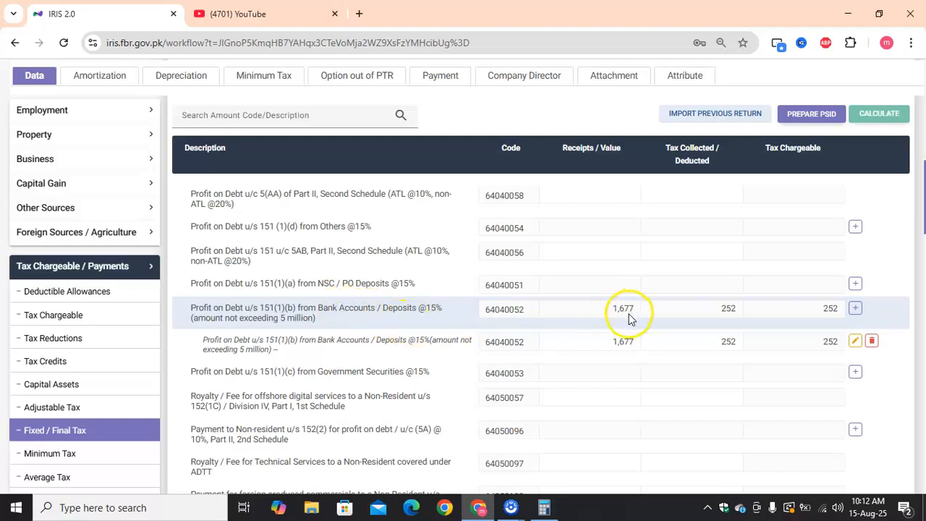
pyautogui.click(855, 310)
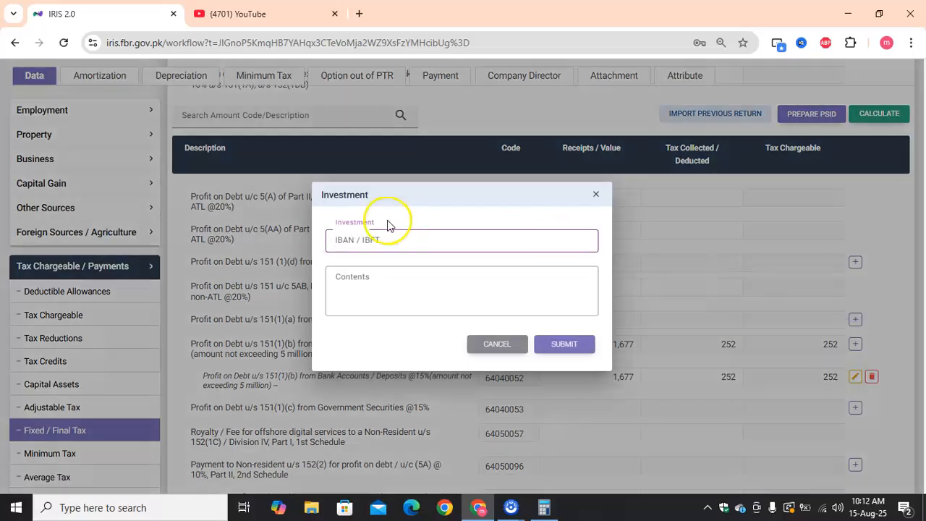
pyautogui.click(385, 242)
pyautogui.click(375, 276)
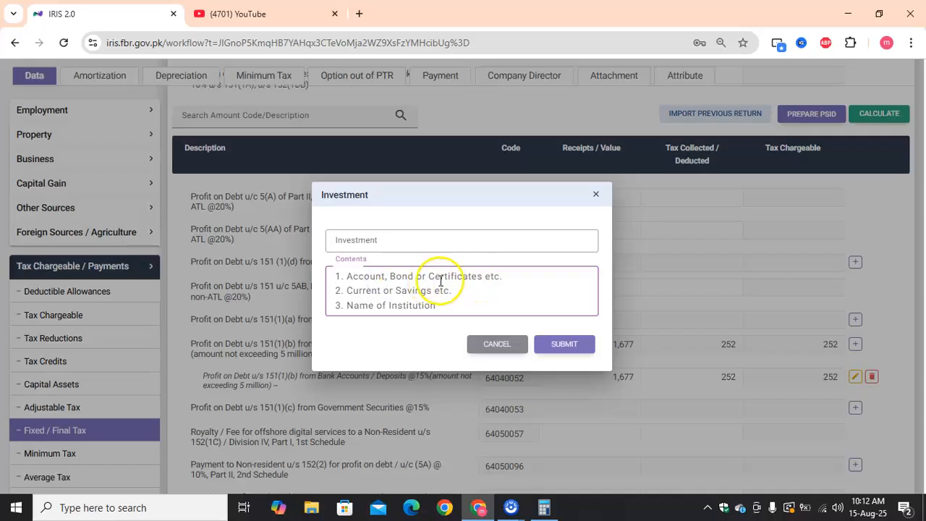
pyautogui.click(377, 307)
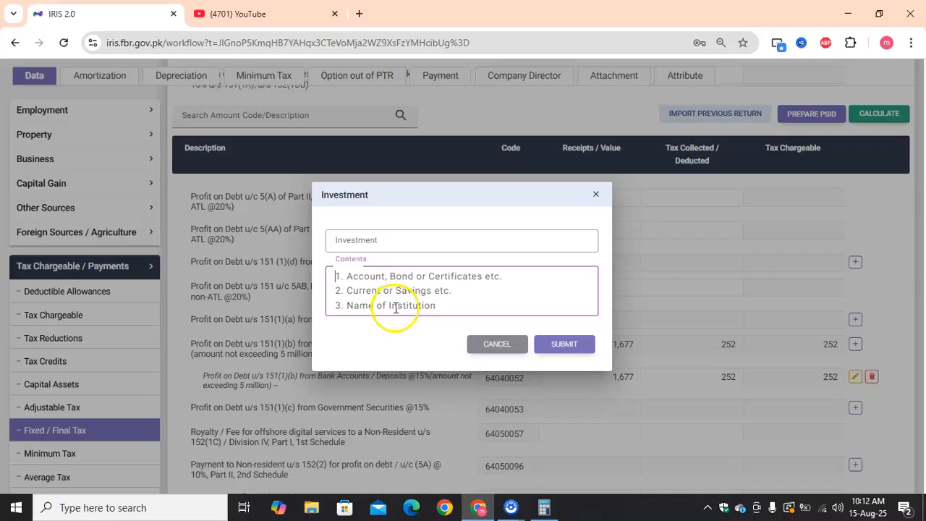
pyautogui.click(395, 307)
pyautogui.click(481, 345)
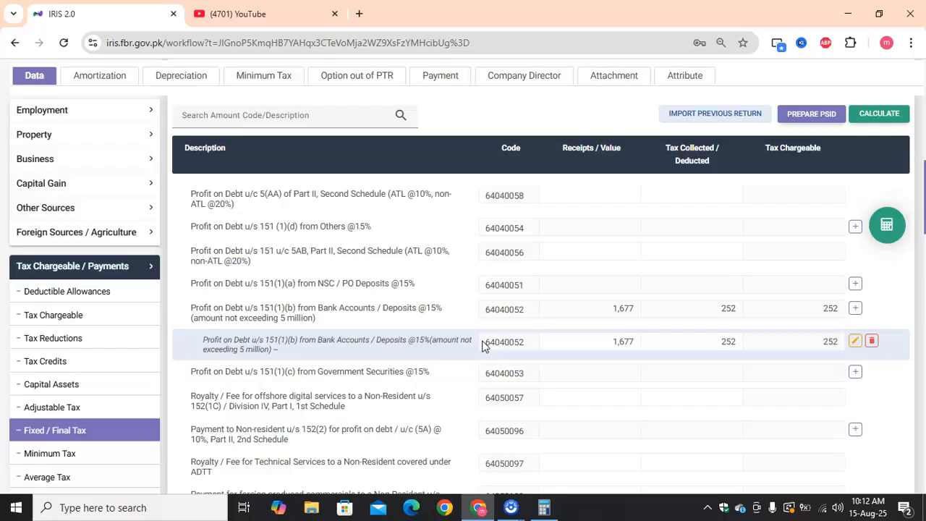
# Examine the Investment and Contents fields of a new bank-account entry under Profit on Debt u/s 151(1)(b), and cancel it
pyautogui.click(857, 309)
pyautogui.click(410, 241)
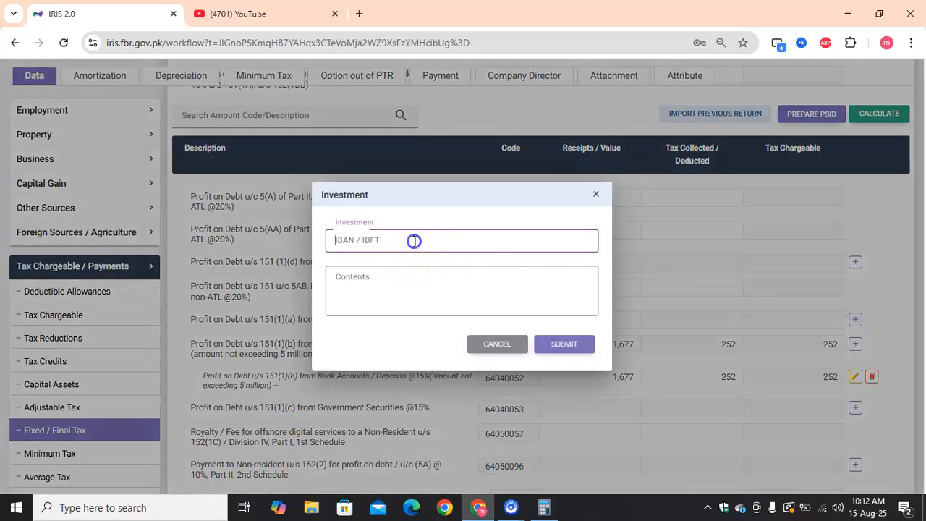
pyautogui.click(400, 289)
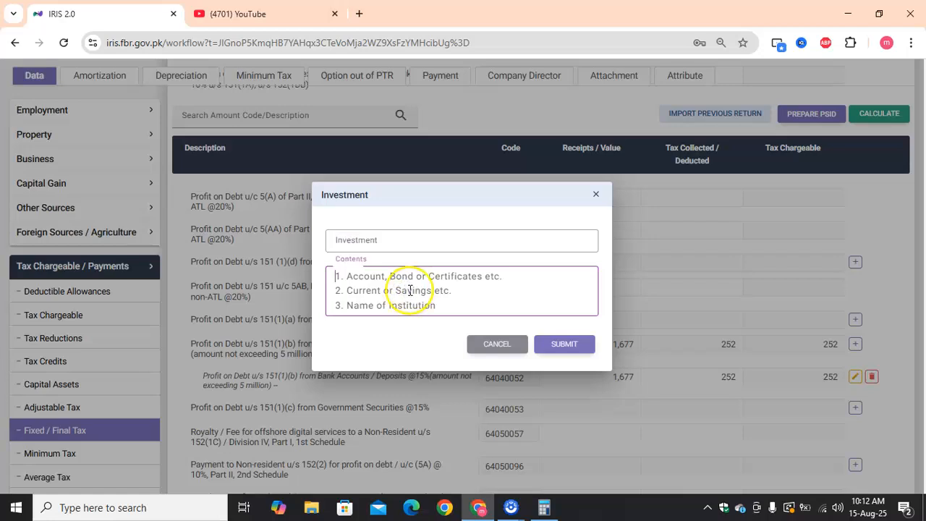
pyautogui.click(393, 241)
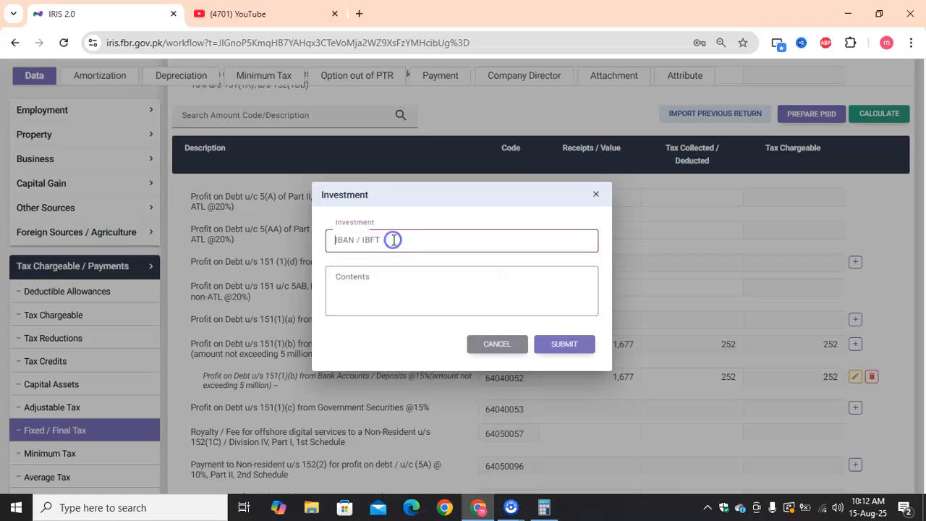
pyautogui.click(491, 342)
pyautogui.scroll(-1, 590, 355)
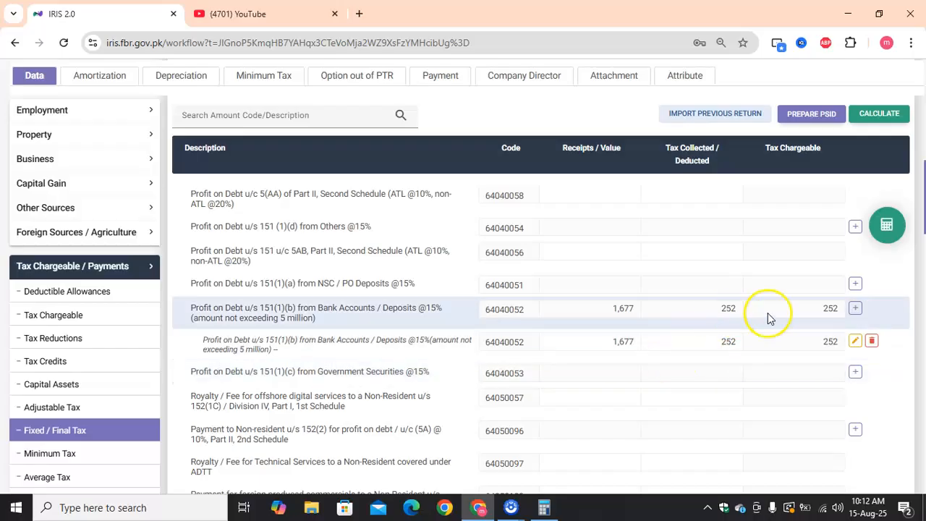
# Open the Computations section and review its tax rows down to Refundable Income Tax
pyautogui.click(608, 342)
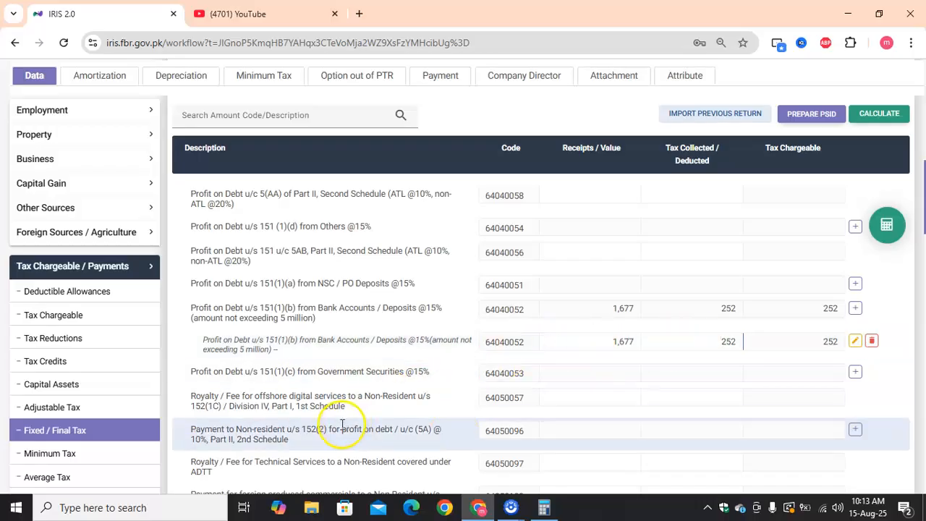
pyautogui.scroll(-10, 163, 411)
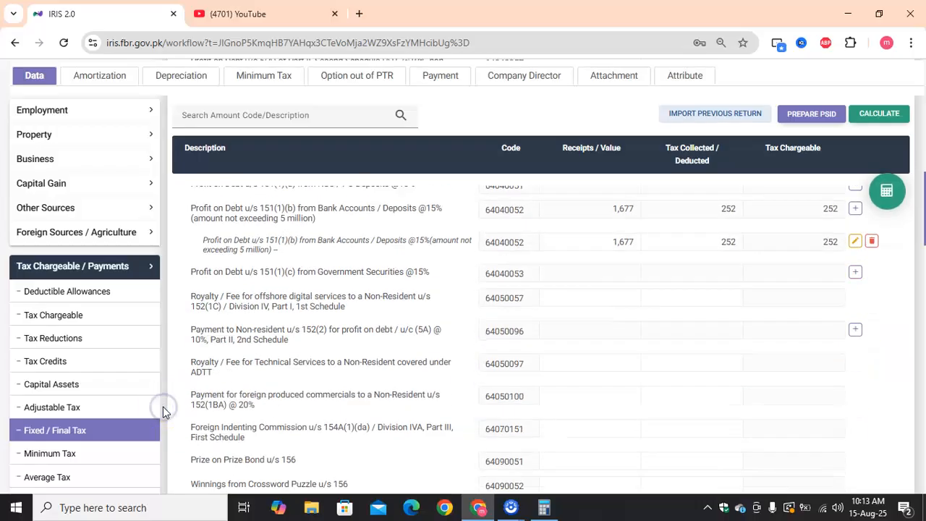
pyautogui.scroll(-10, 134, 450)
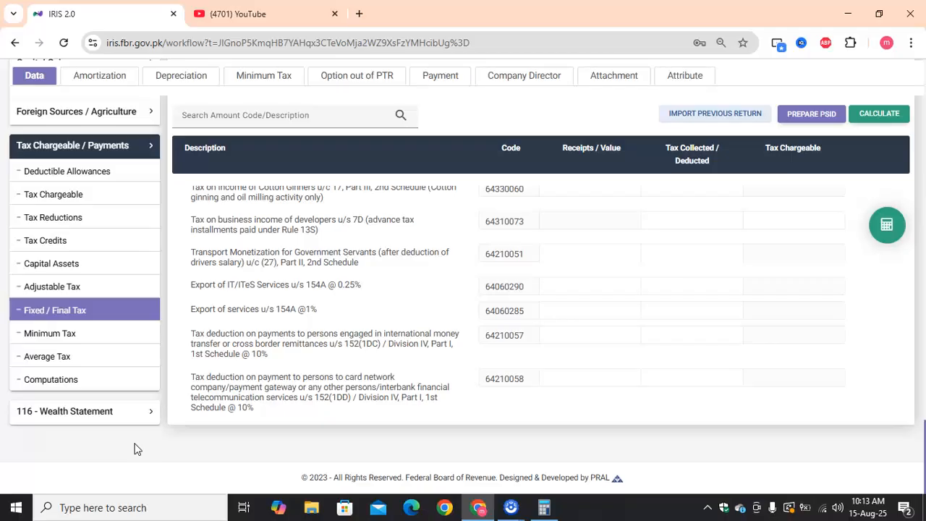
pyautogui.click(100, 384)
pyautogui.scroll(-5, 324, 418)
pyautogui.scroll(-10, 324, 415)
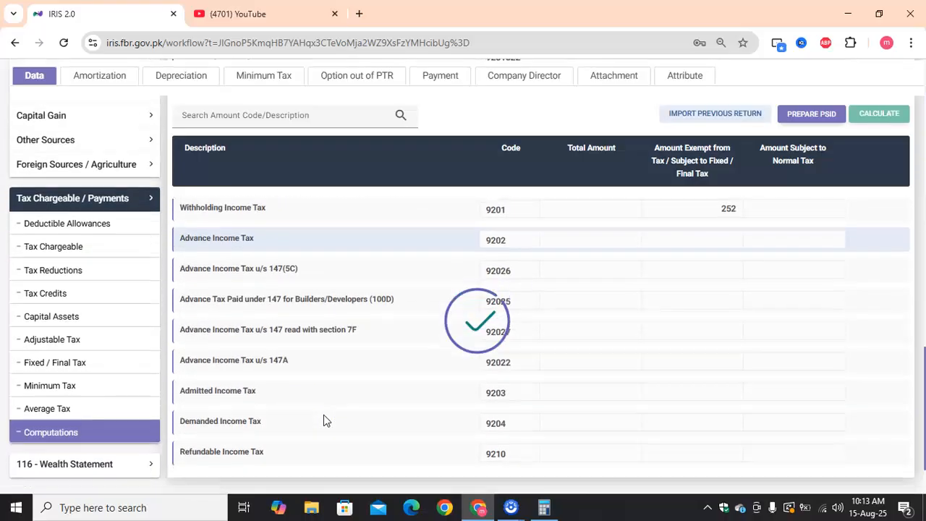
# Enter 252 for Rates / Taxes / Charge / Cess in the Wealth Statement's Personal Expenses and recalculate
pyautogui.click(130, 409)
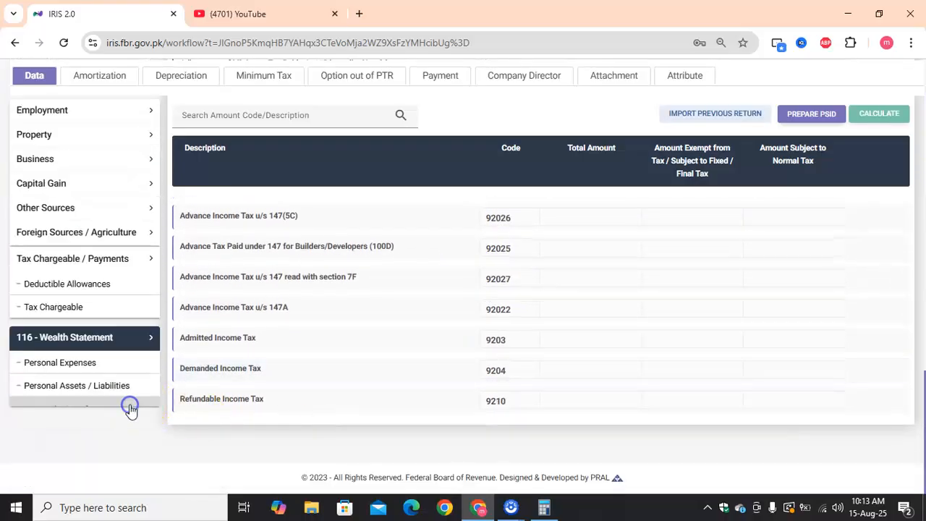
pyautogui.click(59, 316)
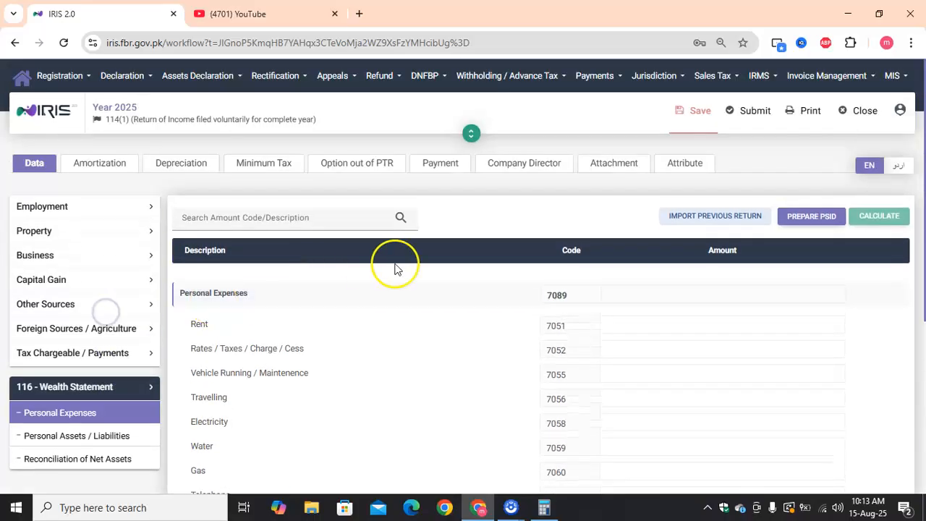
pyautogui.scroll(-1, 447, 331)
pyautogui.scroll(-2, 446, 332)
pyautogui.scroll(5, 447, 332)
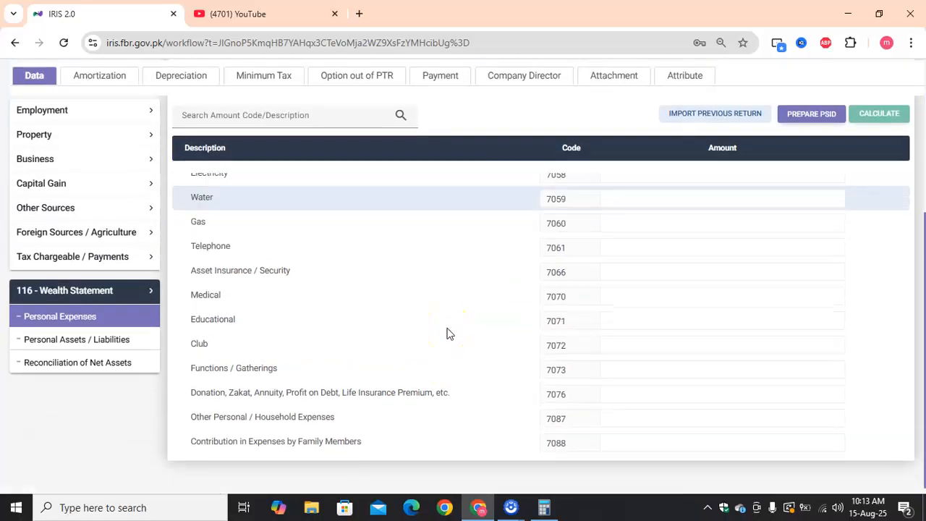
pyautogui.click(805, 352)
pyautogui.write('252')
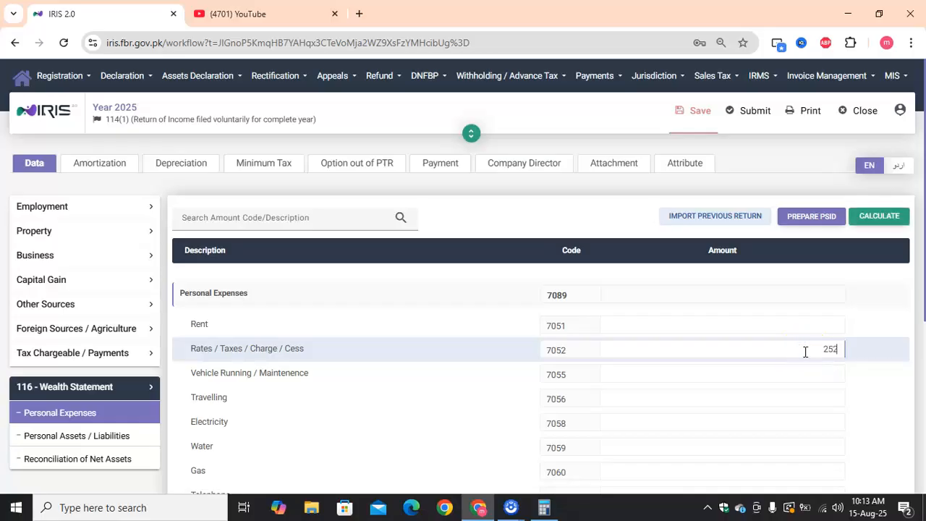
pyautogui.click(884, 216)
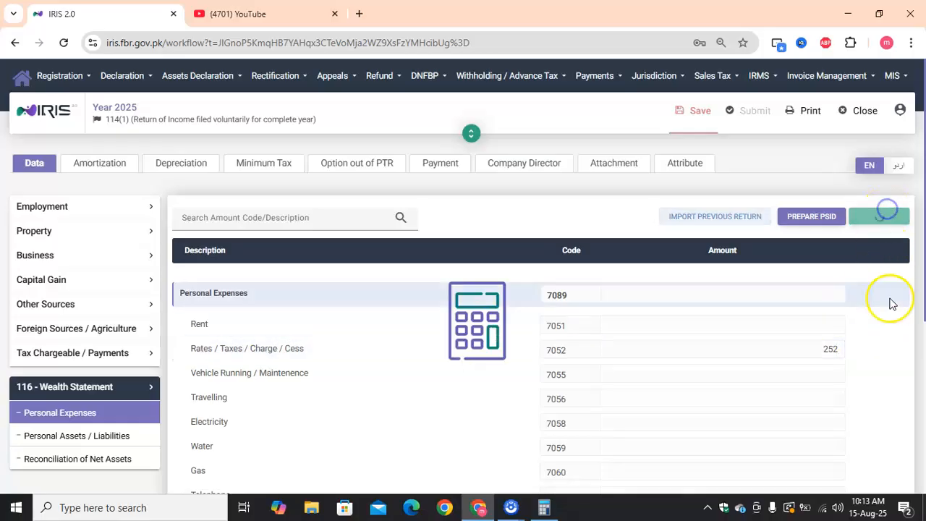
# In Reconciliation of Net Assets, enter 1,677 as income attributable to receipts subject to Final / Fixed Tax and recalculate
pyautogui.scroll(-3, 402, 415)
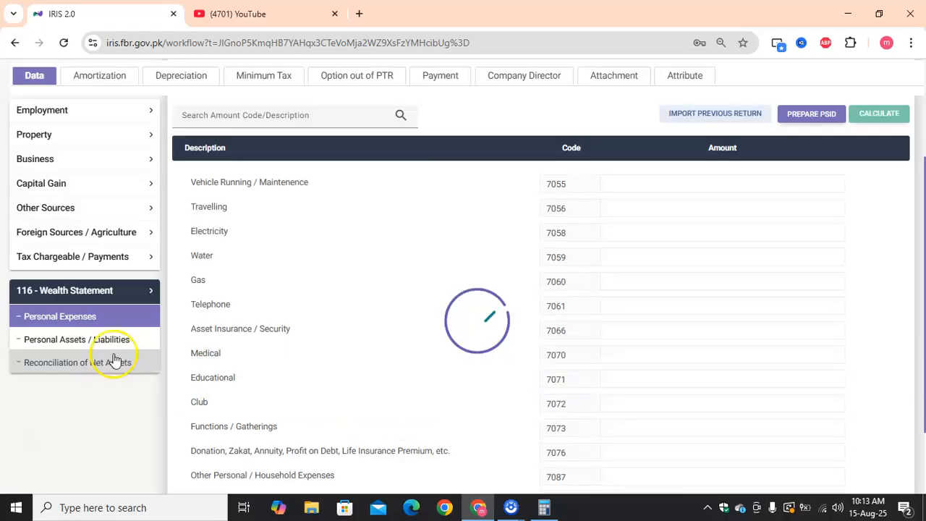
pyautogui.click(91, 370)
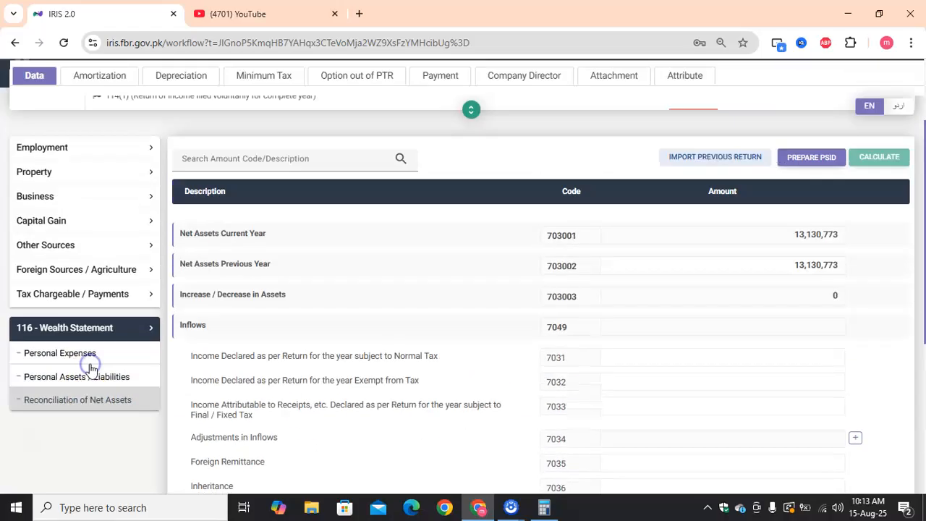
pyautogui.scroll(-10, 545, 356)
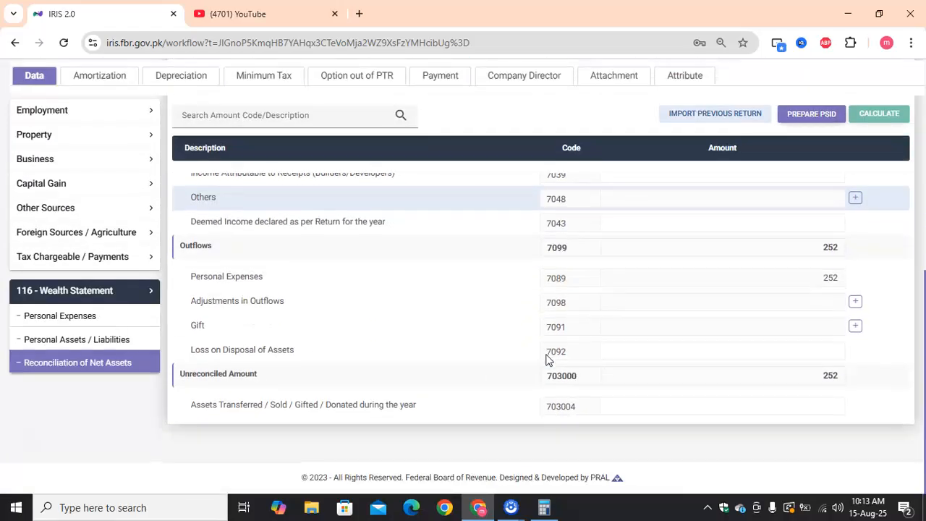
pyautogui.scroll(3, 820, 379)
pyautogui.scroll(2, 818, 382)
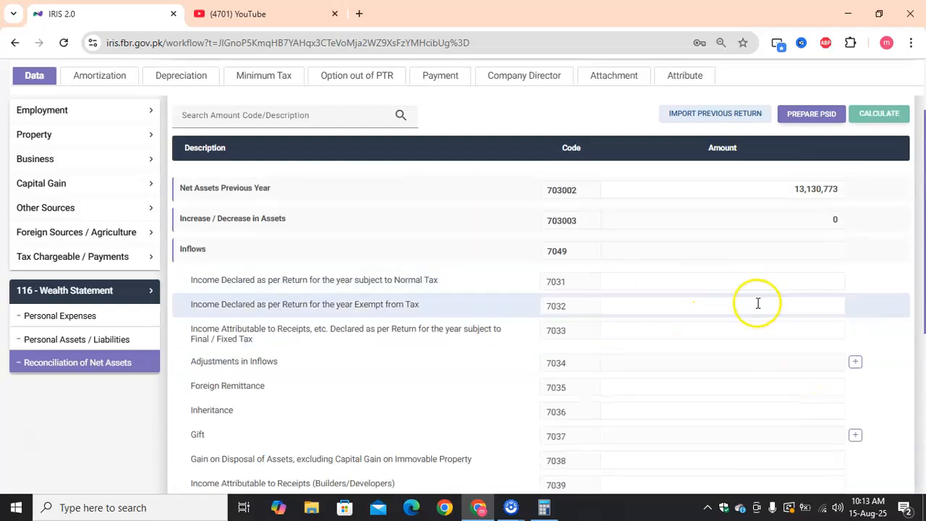
pyautogui.click(796, 330)
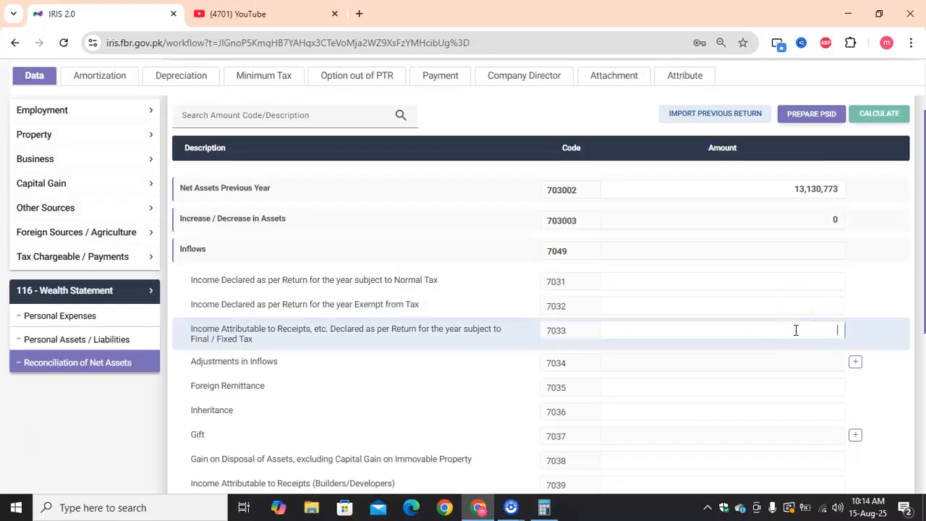
pyautogui.write('1,677')
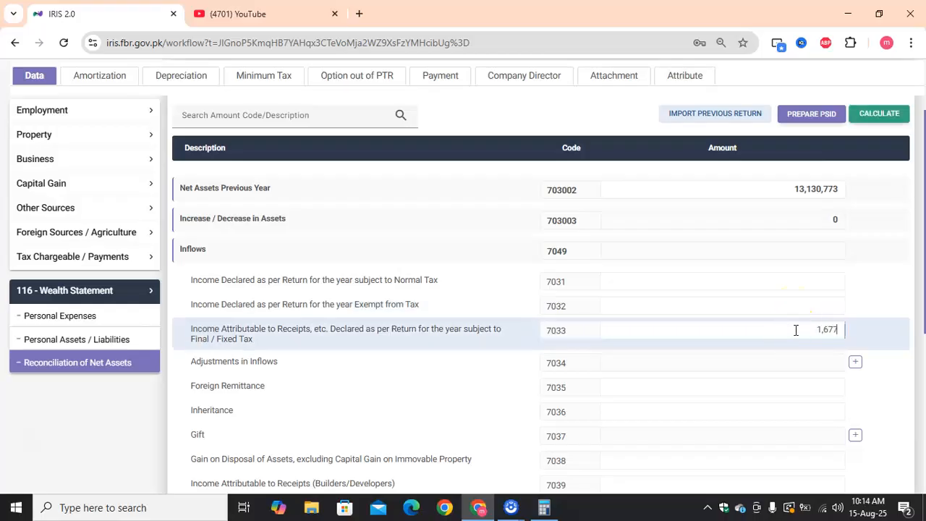
pyautogui.click(879, 114)
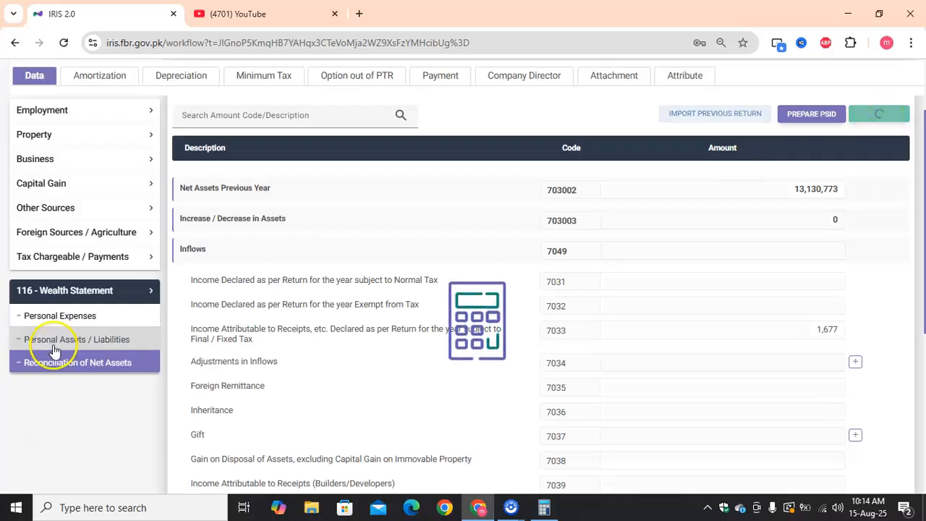
# Check the income from Other Sources and the remaining rows in the Computations section
pyautogui.click(131, 268)
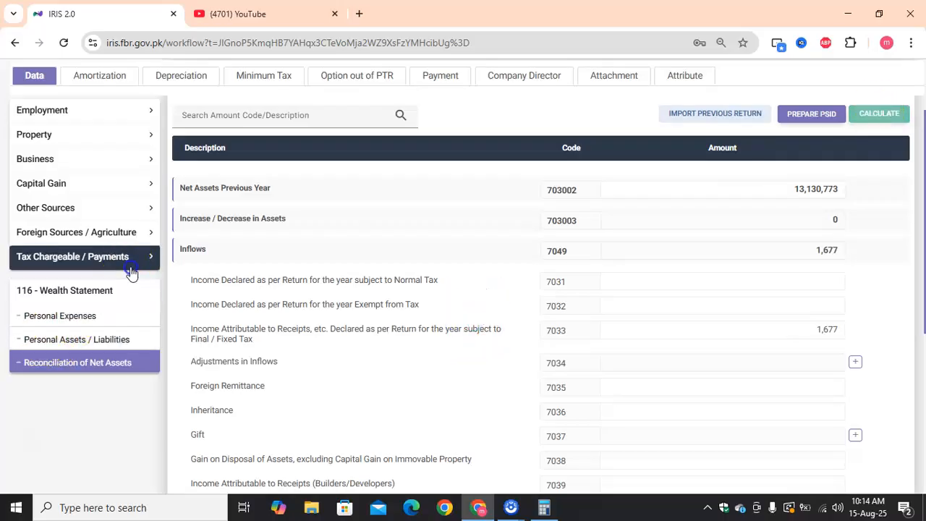
pyautogui.scroll(-3, 129, 269)
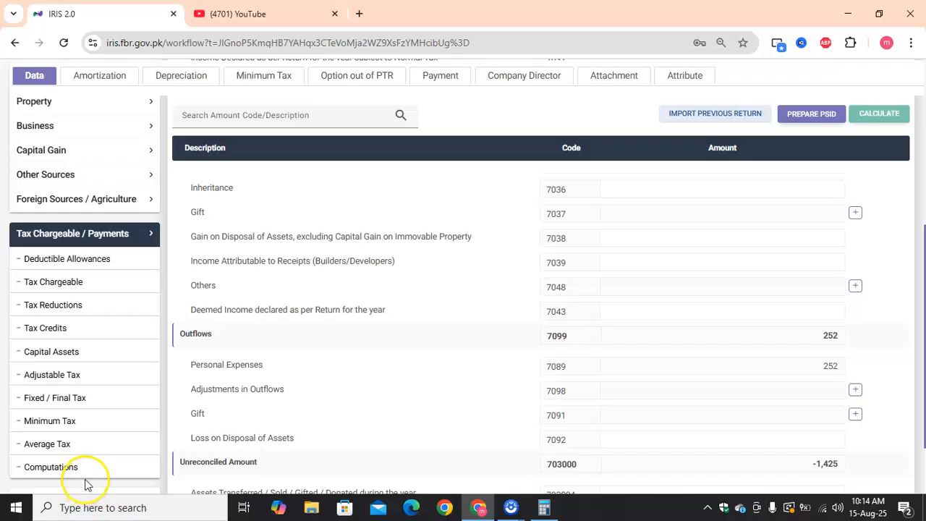
pyautogui.click(91, 473)
pyautogui.click(108, 469)
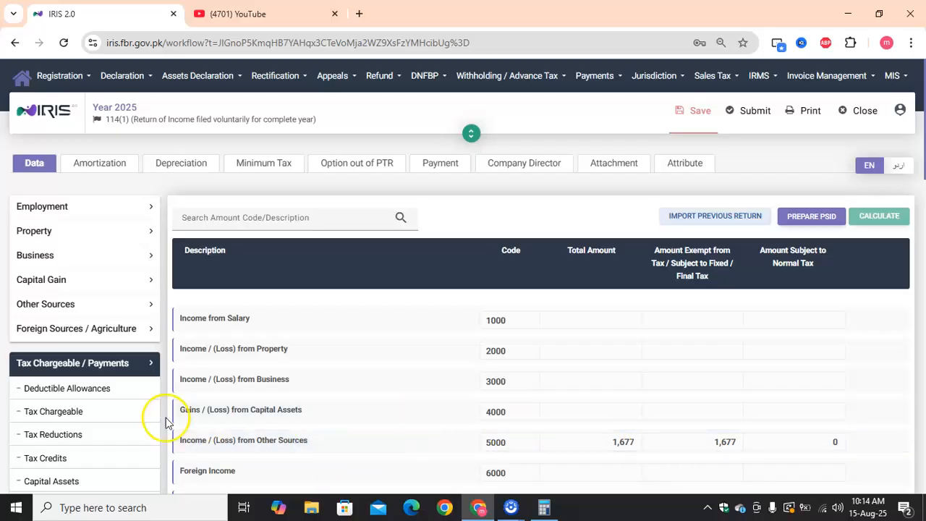
pyautogui.scroll(-15, 145, 427)
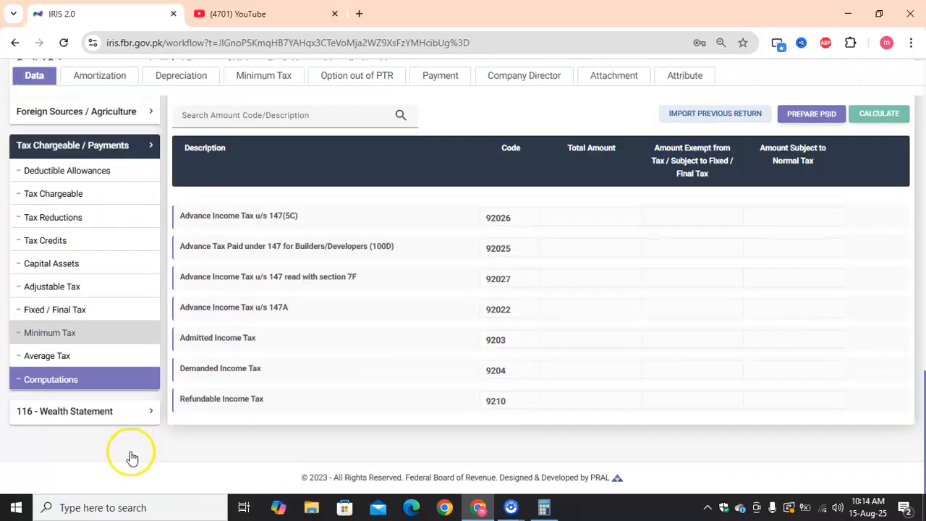
# Reopen Reconciliation of Net Assets and check the inflows, outflows and Unreconciled Amount
pyautogui.click(125, 415)
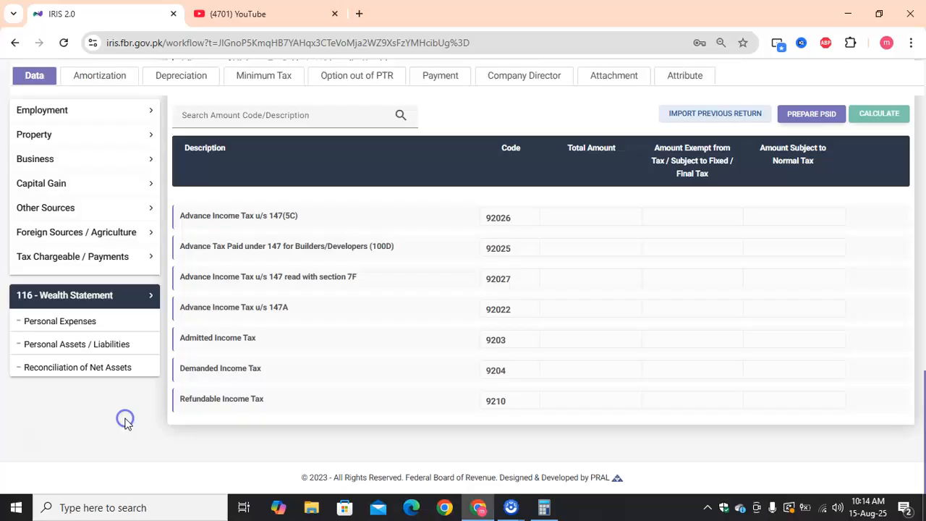
pyautogui.click(102, 363)
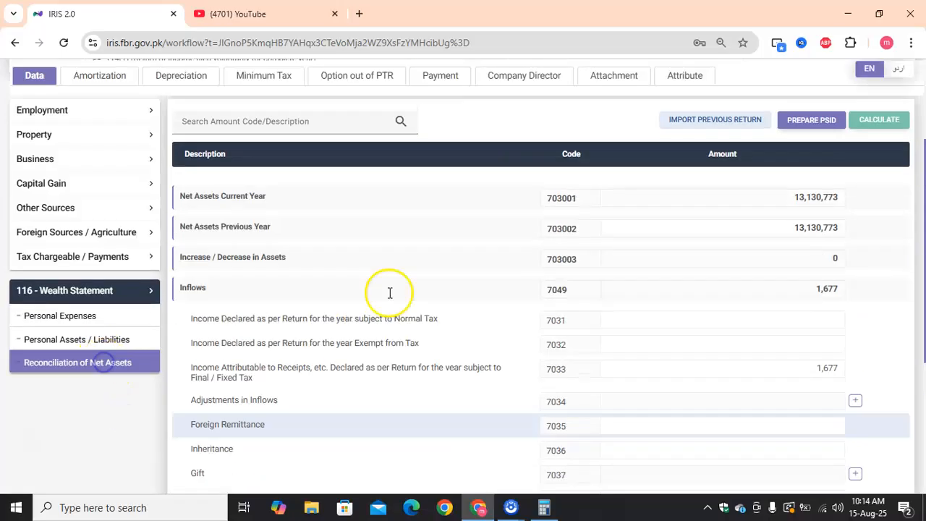
pyautogui.scroll(-3, 501, 352)
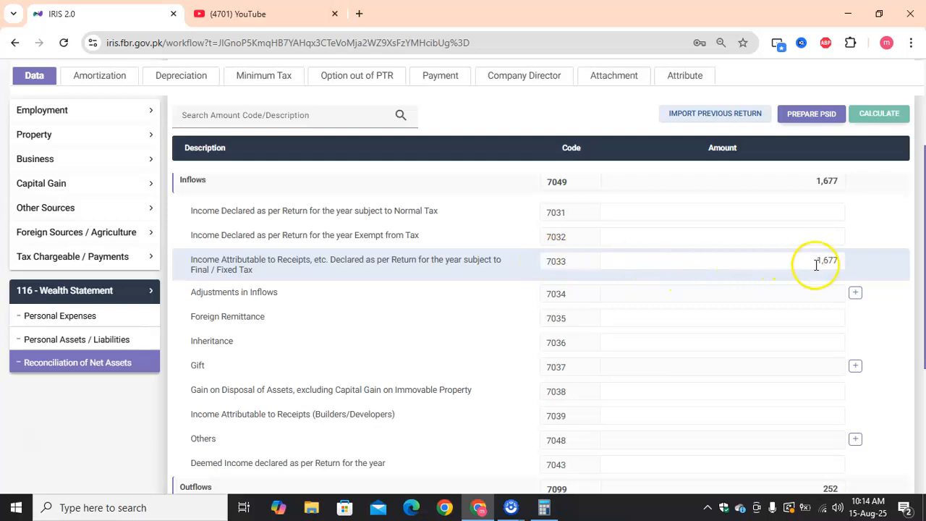
pyautogui.scroll(-3, 573, 368)
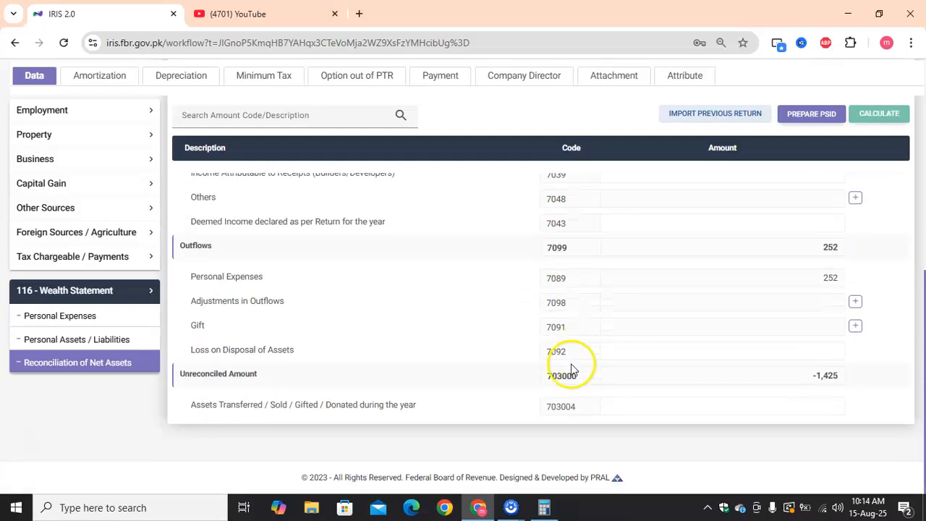
pyautogui.click(827, 378)
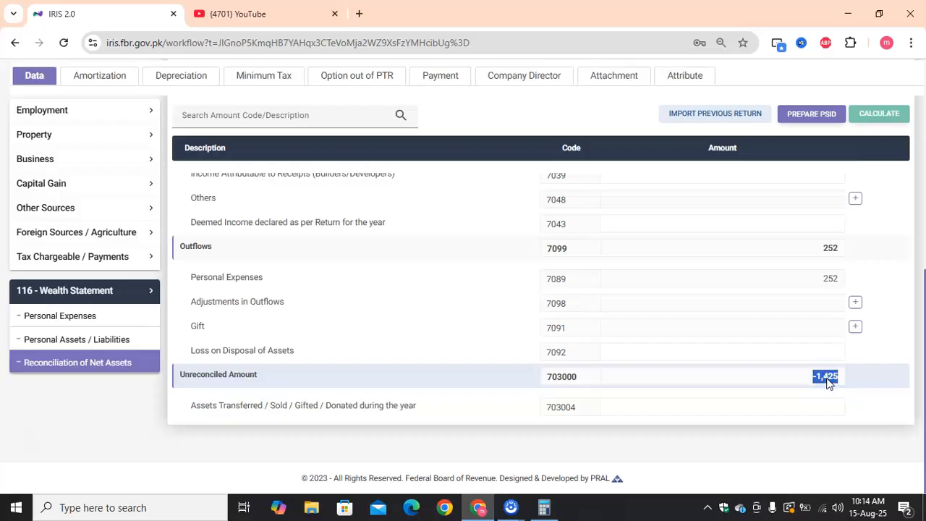
# Locate Other Personal / Household Expenses in Personal Expenses, recalculate, and recheck the Unreconciled Amount in Reconciliation of Net Assets
pyautogui.click(134, 317)
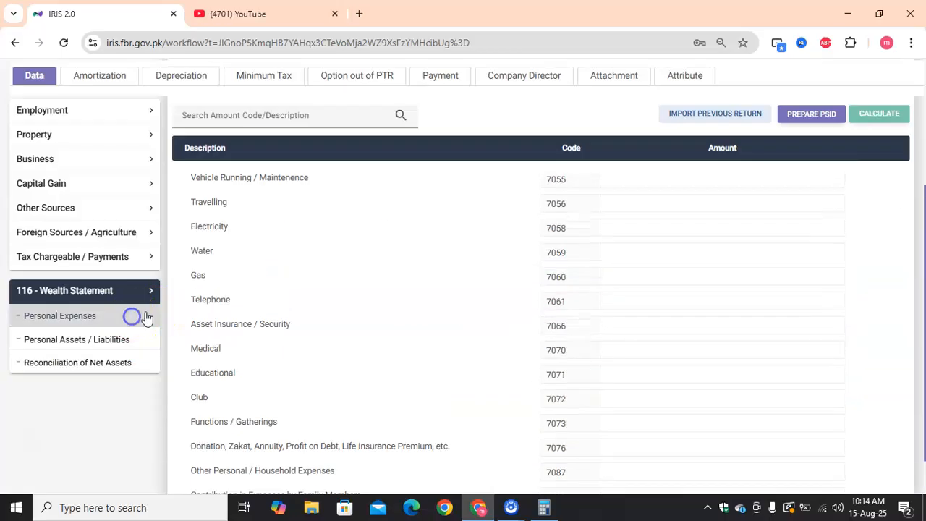
pyautogui.scroll(-4, 436, 330)
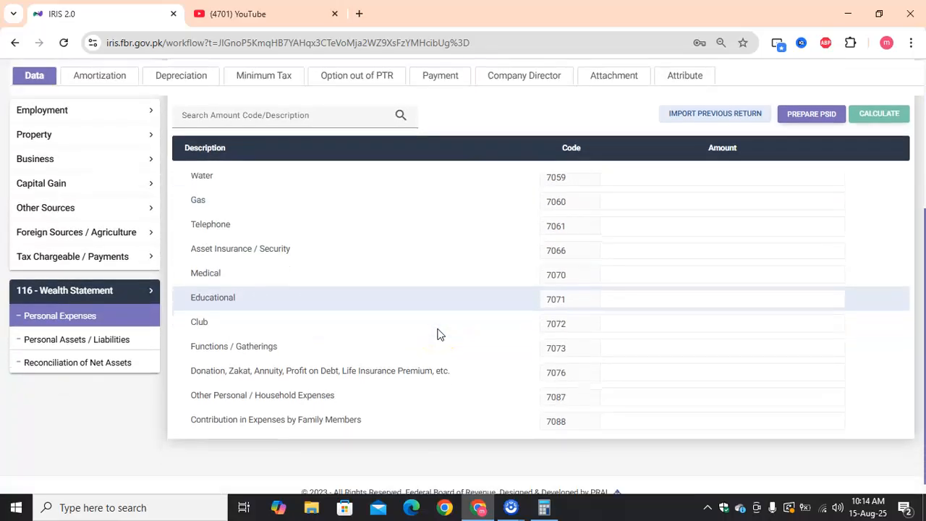
pyautogui.click(817, 398)
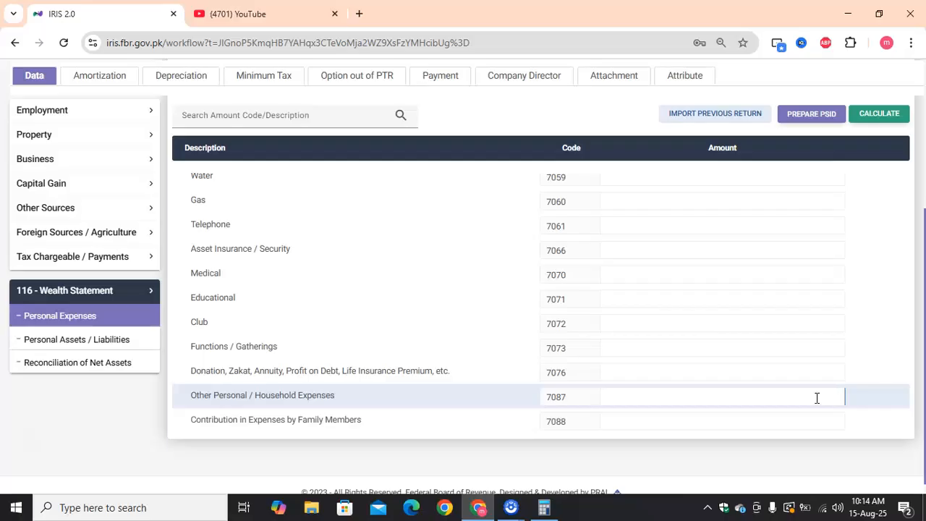
pyautogui.click(141, 359)
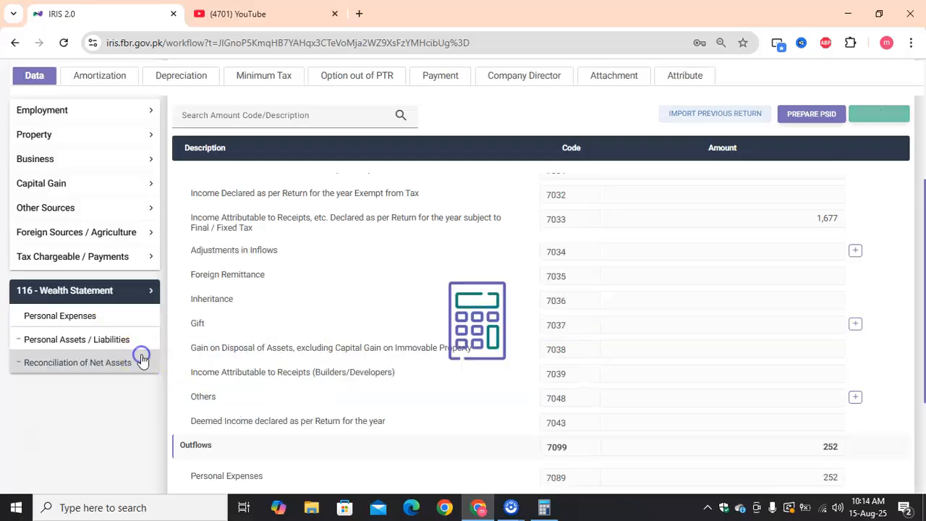
pyautogui.scroll(-10, 306, 303)
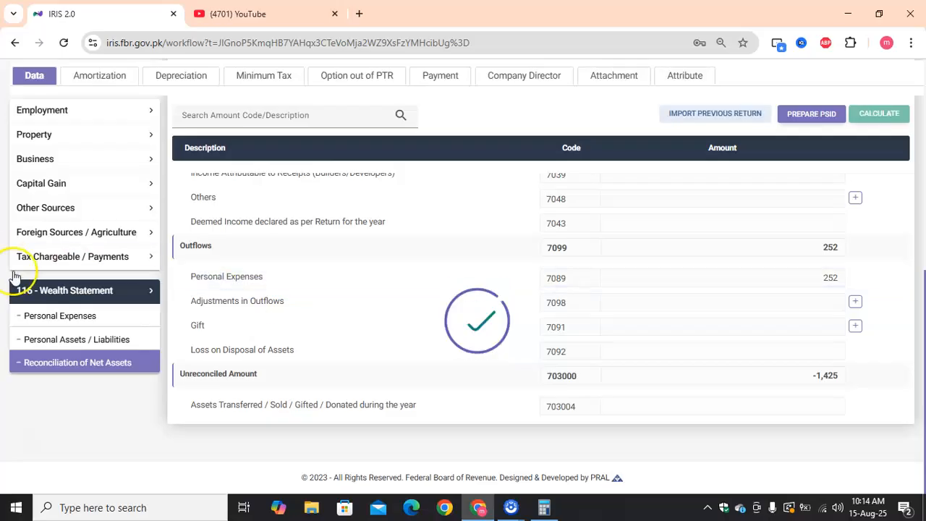
# In Personal Expenses, enter 1,425 as Other Personal / Household Expenses and recalculate the return
pyautogui.click(85, 317)
pyautogui.scroll(-4, 402, 348)
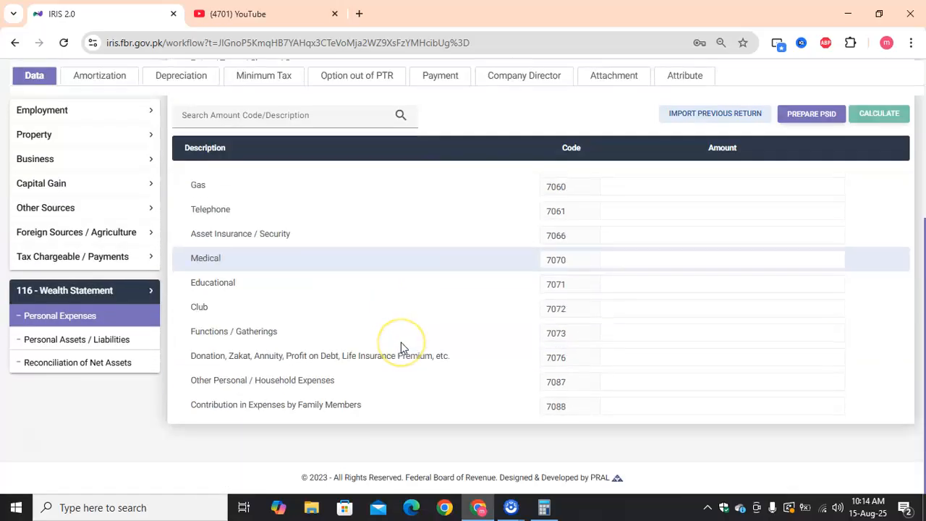
pyautogui.click(817, 385)
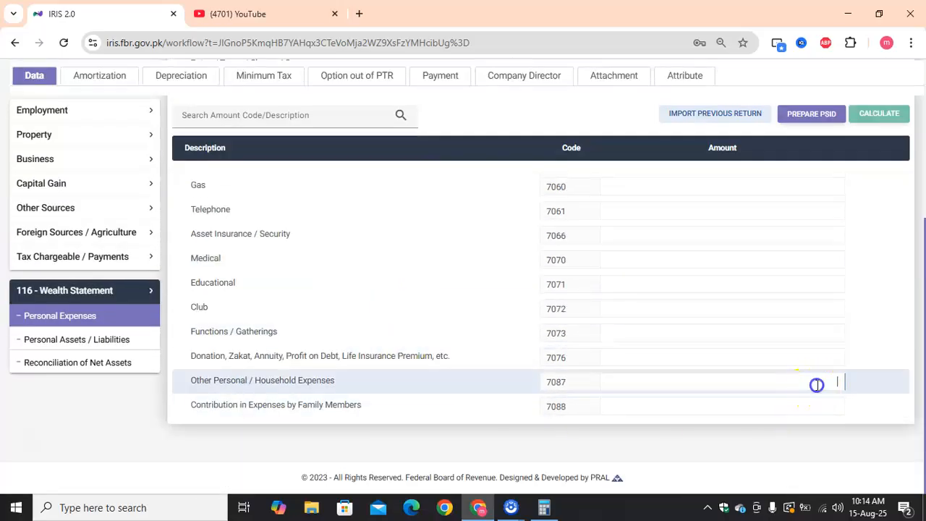
pyautogui.write('1,42')
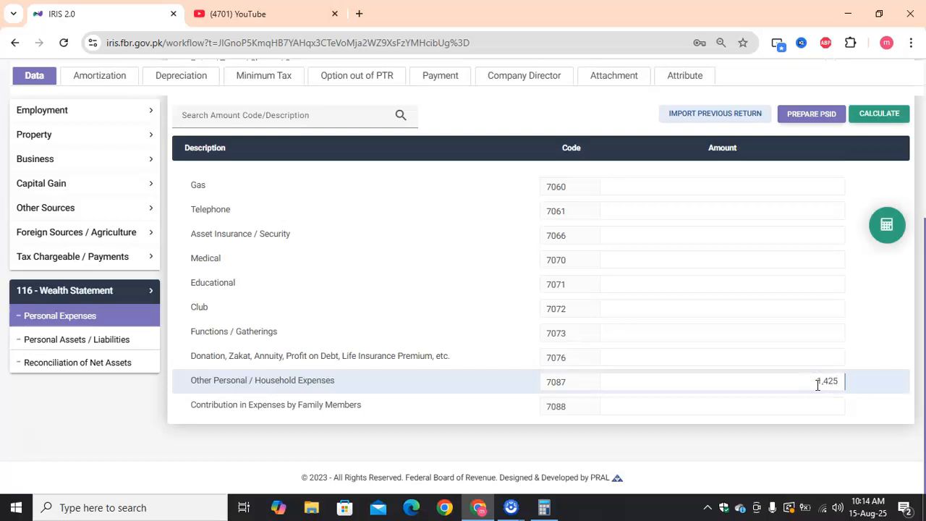
pyautogui.write('5')
pyautogui.click(886, 225)
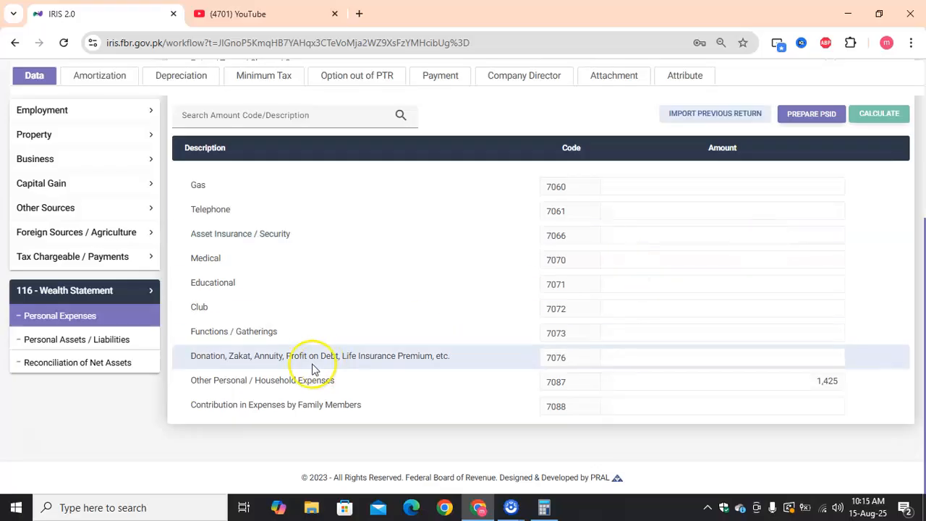
# Check the inflows, outflows and Unreconciled Amount again in Reconciliation of Net Assets
pyautogui.click(78, 363)
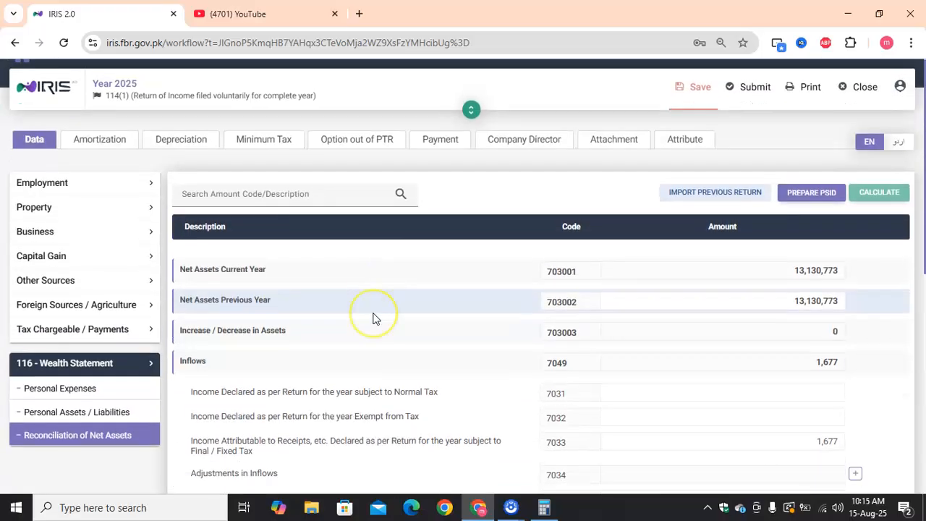
pyautogui.scroll(-5, 372, 311)
pyautogui.scroll(-1, 657, 429)
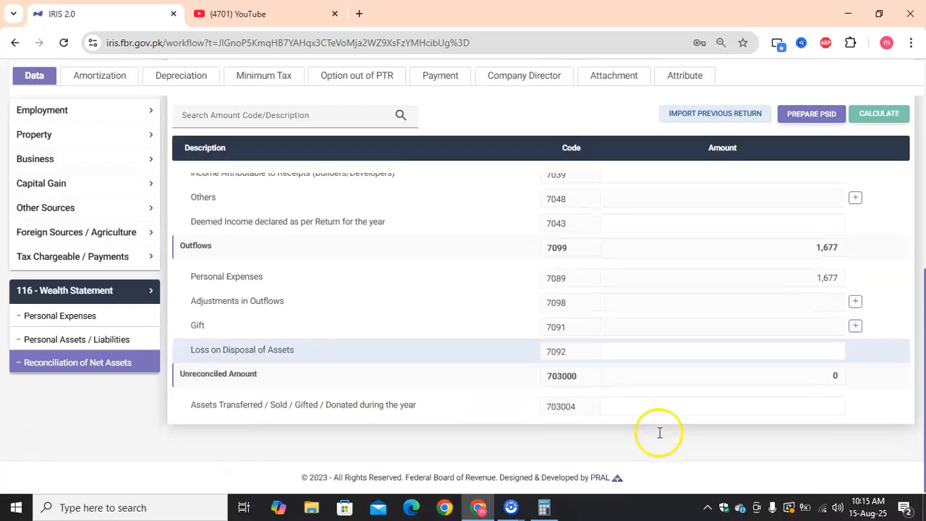
pyautogui.click(775, 378)
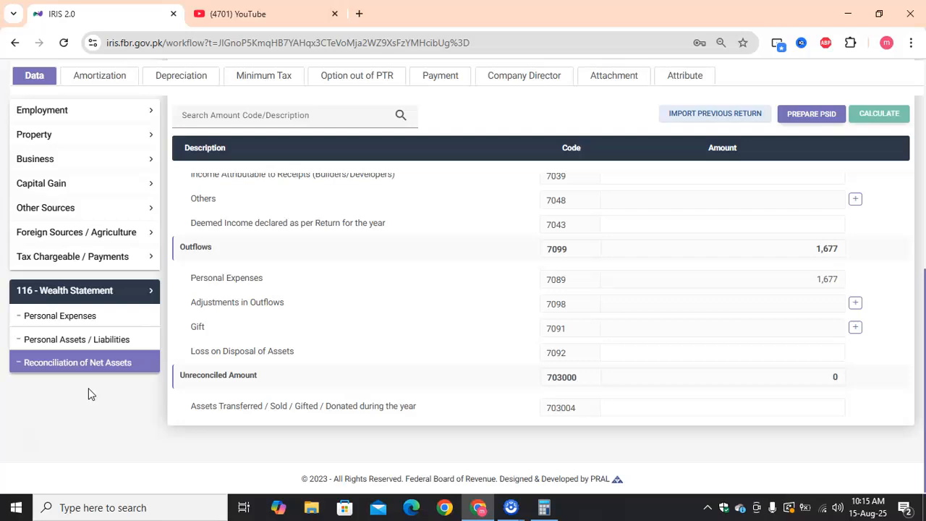
pyautogui.scroll(1, 89, 394)
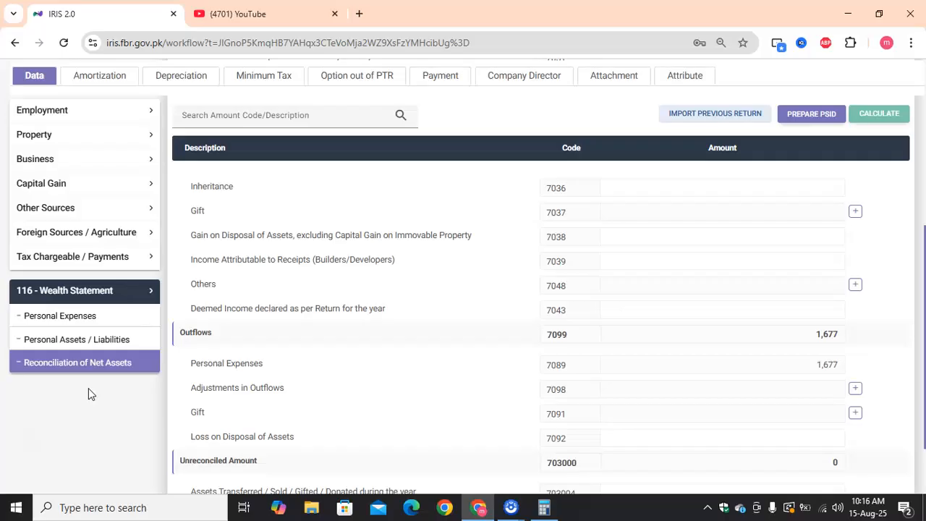
pyautogui.click(155, 418)
pyautogui.scroll(5, 154, 418)
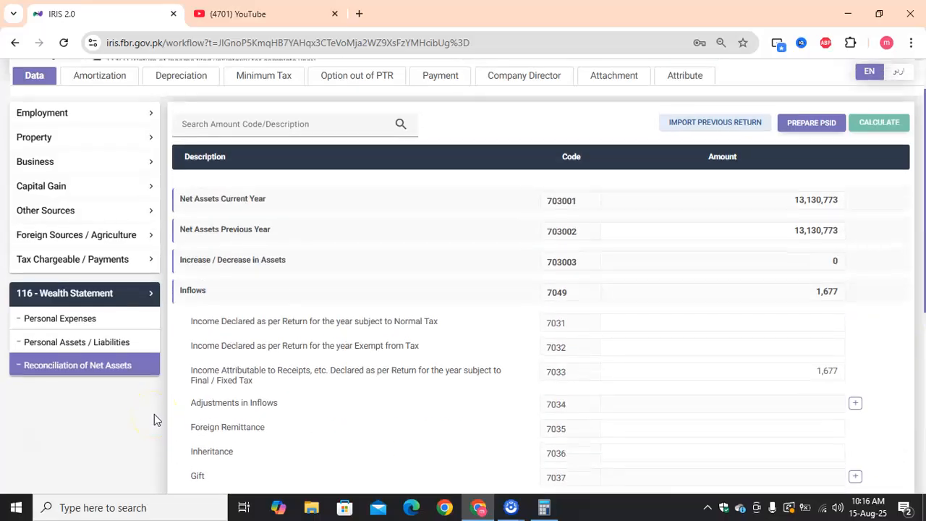
# Open the Adjustable Tax section of Tax Chargeable / Payments and locate the electricity, telephone and internet bill rows
pyautogui.click(145, 269)
pyautogui.scroll(-2, 145, 266)
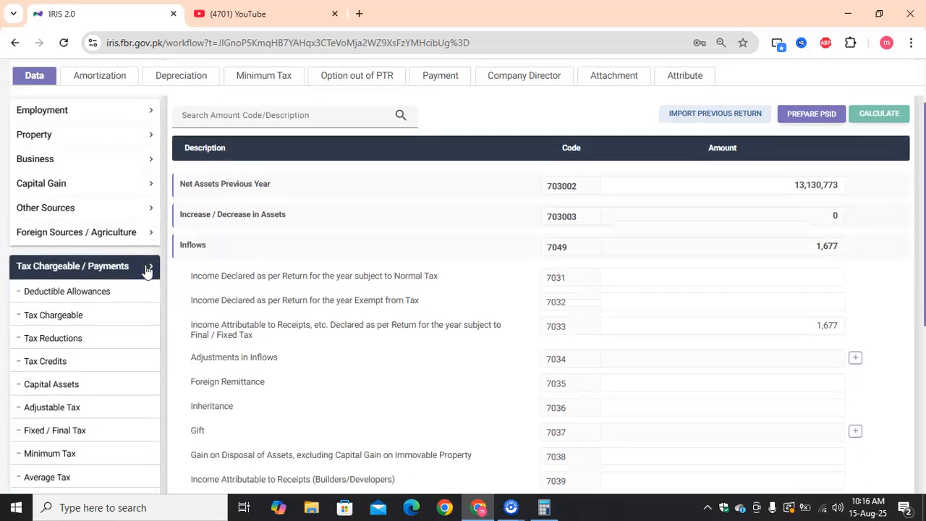
pyautogui.click(56, 407)
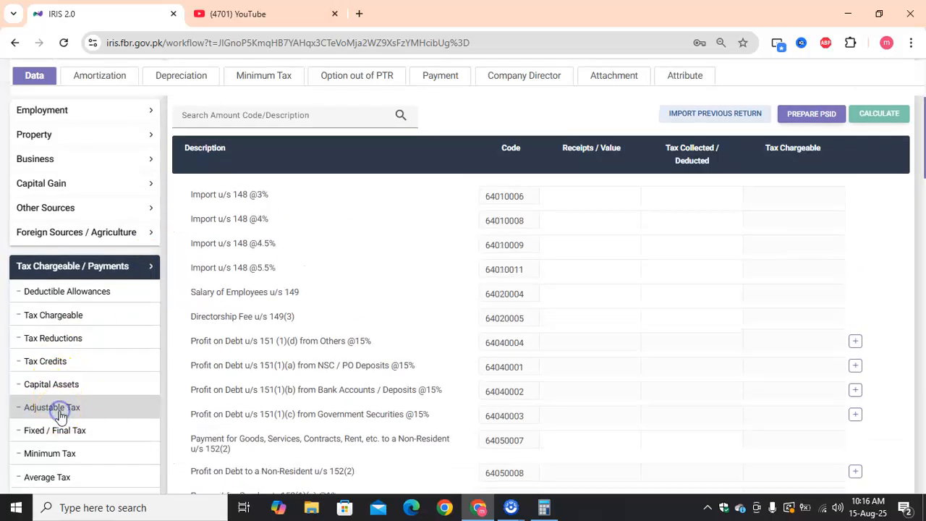
pyautogui.scroll(-10, 380, 355)
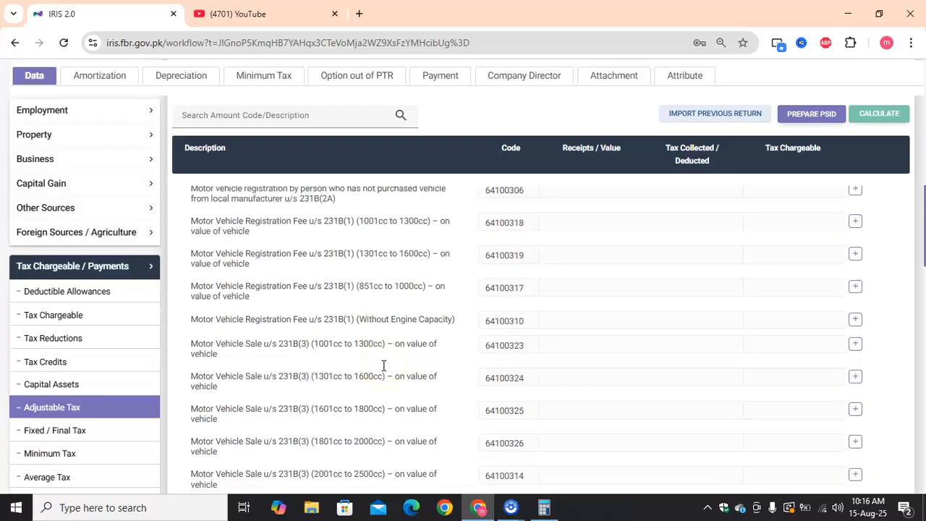
pyautogui.scroll(-10, 383, 365)
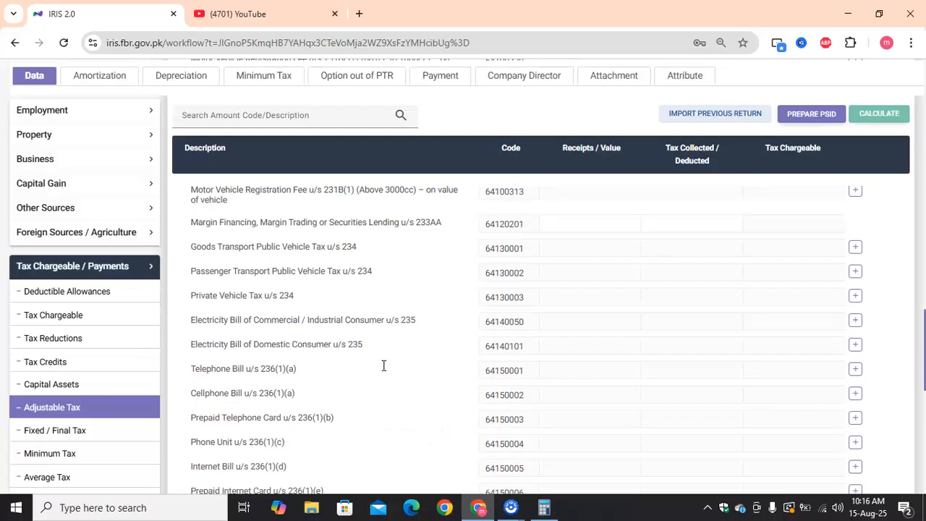
pyautogui.scroll(1, 383, 366)
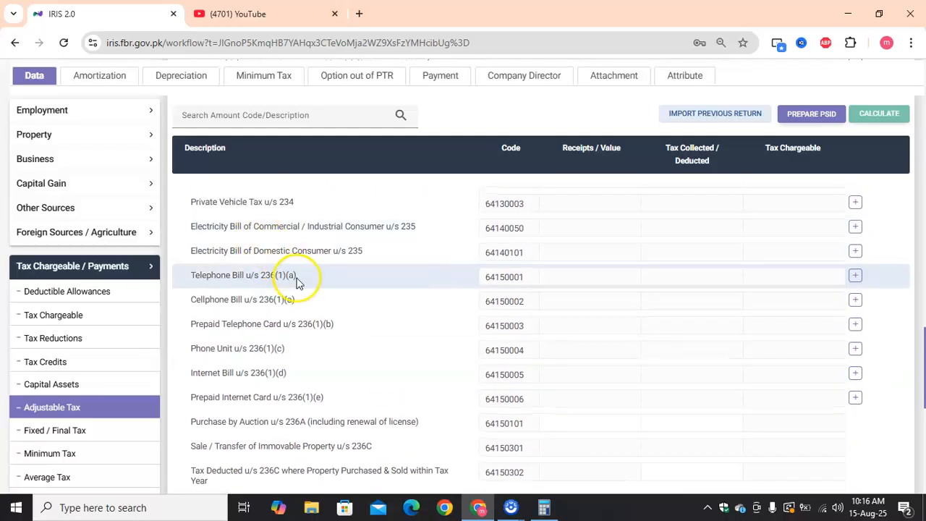
# Inspect the Utility and Contents fields of a new entry for Telephone Bill u/s 236(1)(a), and close the form without submitting
pyautogui.click(856, 276)
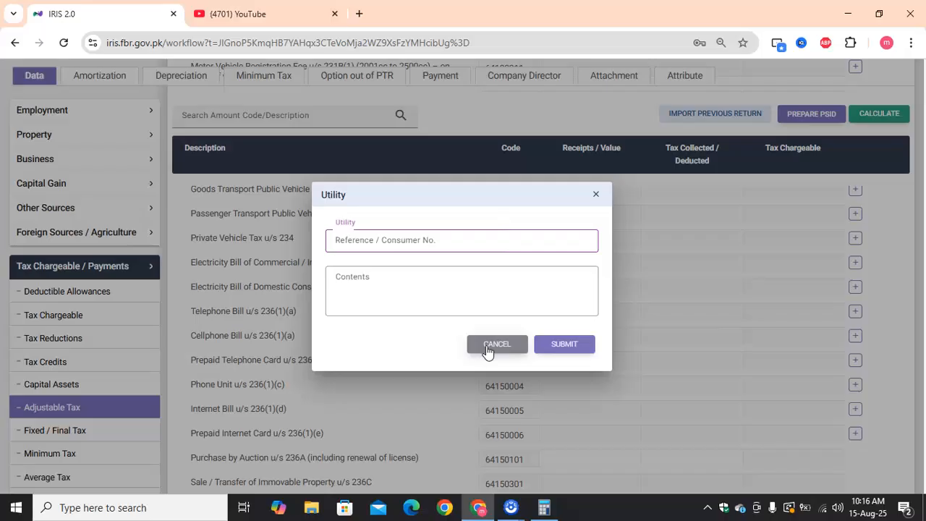
pyautogui.click(430, 283)
pyautogui.click(430, 239)
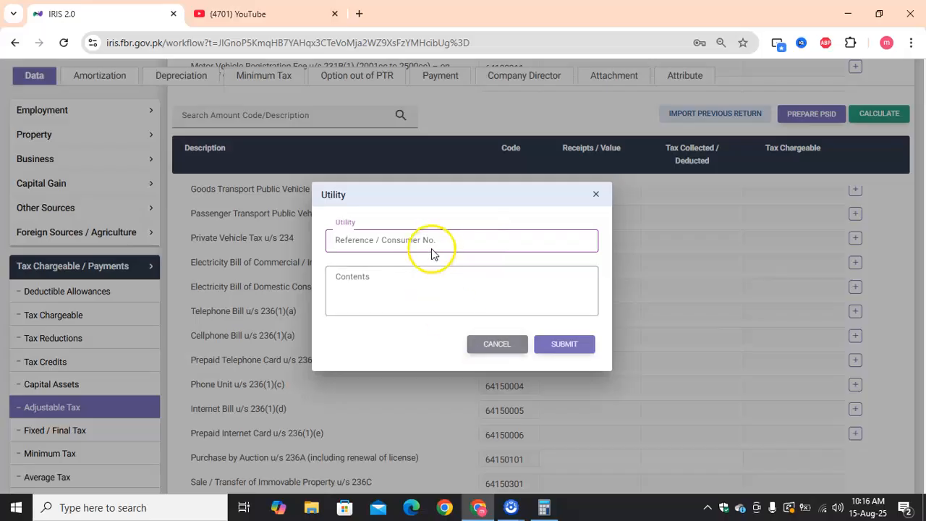
pyautogui.click(409, 283)
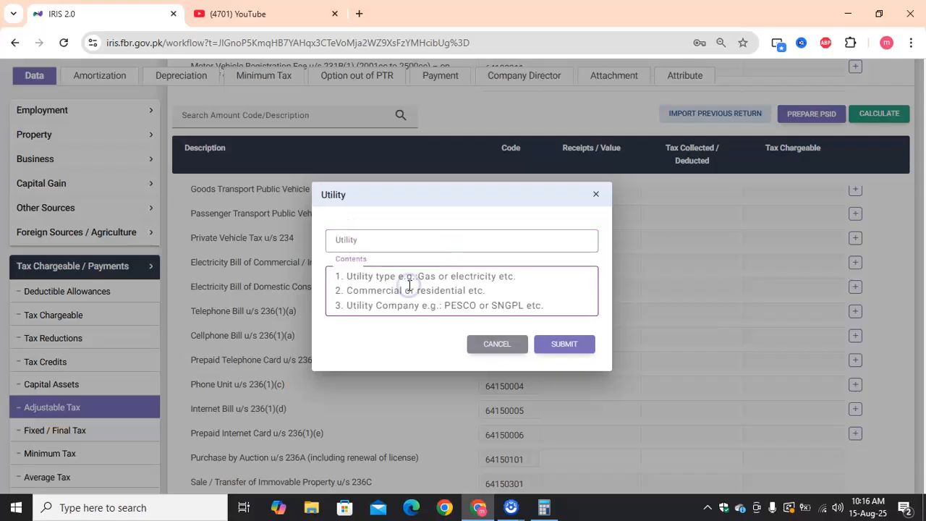
pyautogui.click(494, 345)
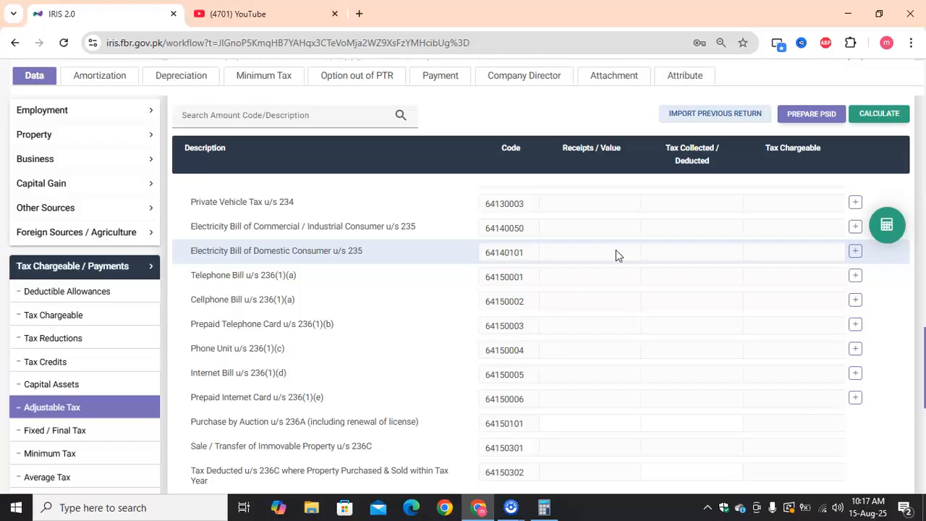
pyautogui.click(701, 259)
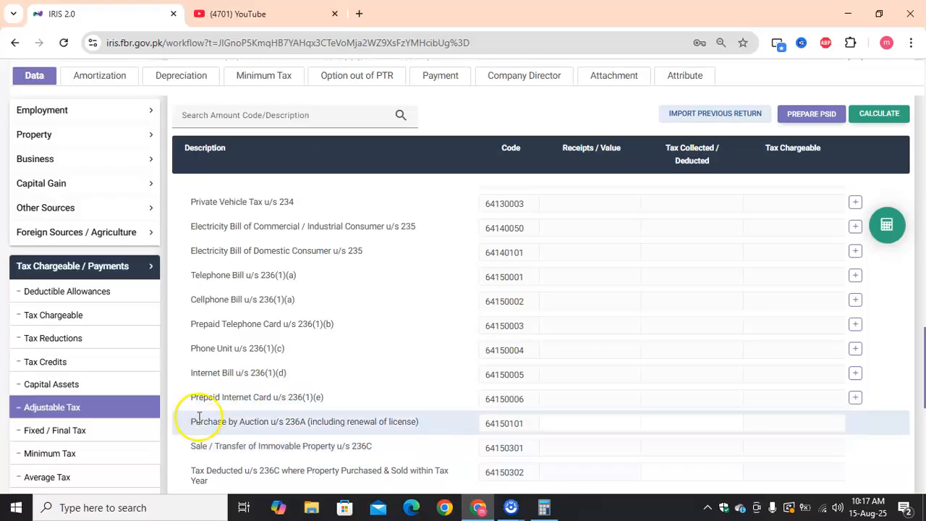
# Review the remaining Adjustable Tax rows down to the end of the list and return to its beginning
pyautogui.scroll(-3, 163, 469)
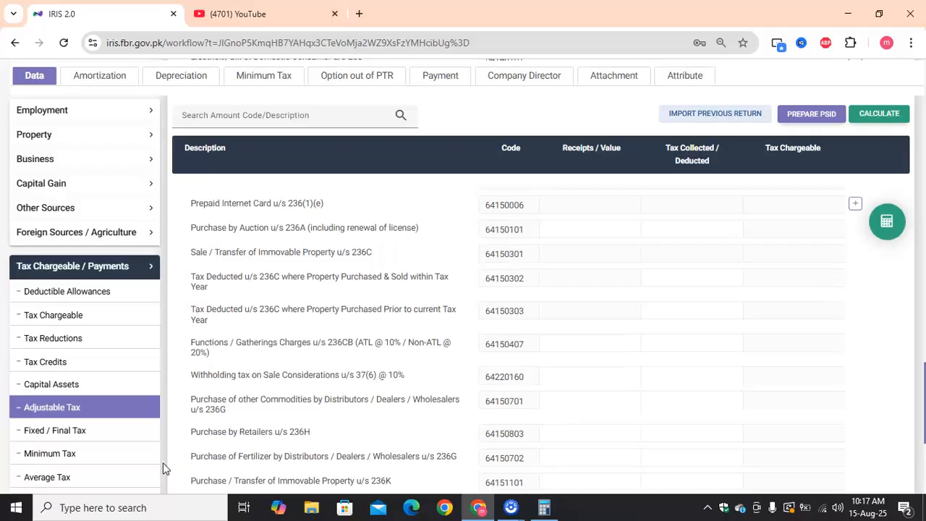
pyautogui.scroll(-3, 163, 469)
pyautogui.scroll(-2, 162, 468)
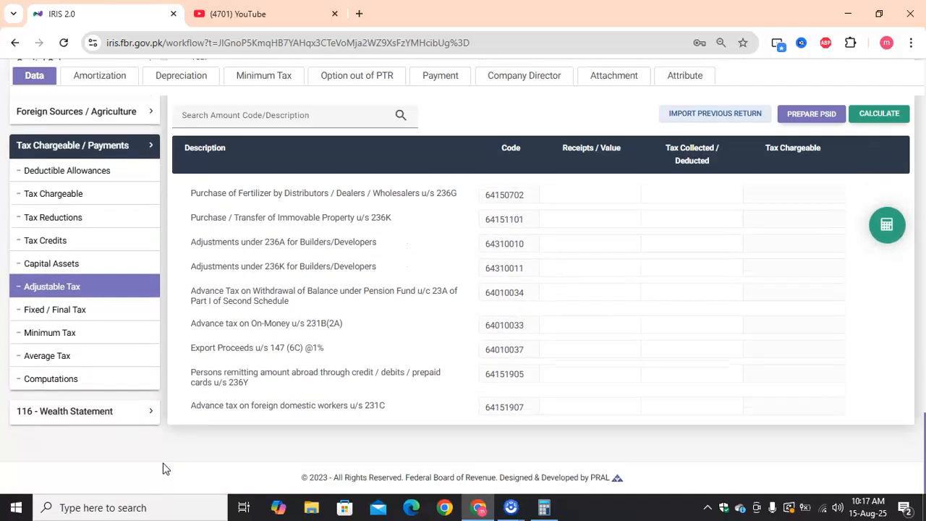
pyautogui.scroll(-1, 162, 469)
pyautogui.scroll(5, 163, 469)
pyautogui.scroll(6, 163, 468)
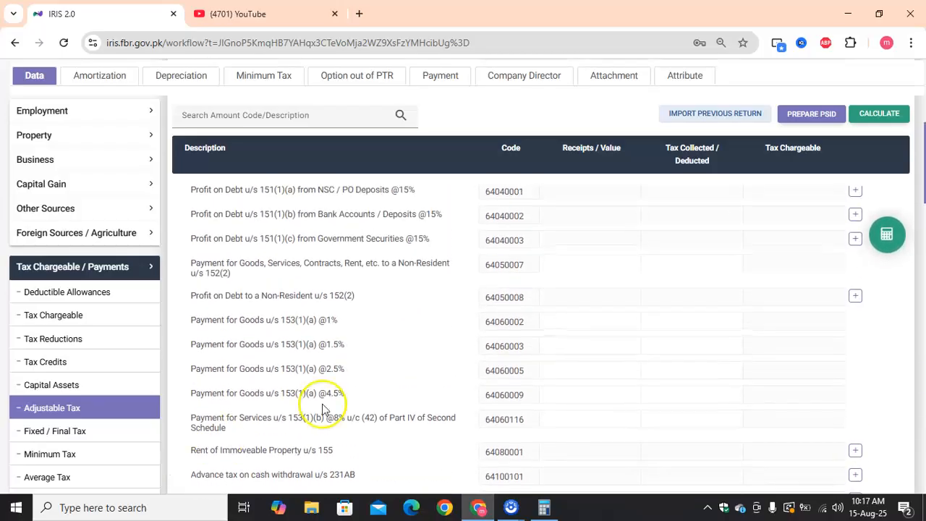
pyautogui.scroll(10, 724, 340)
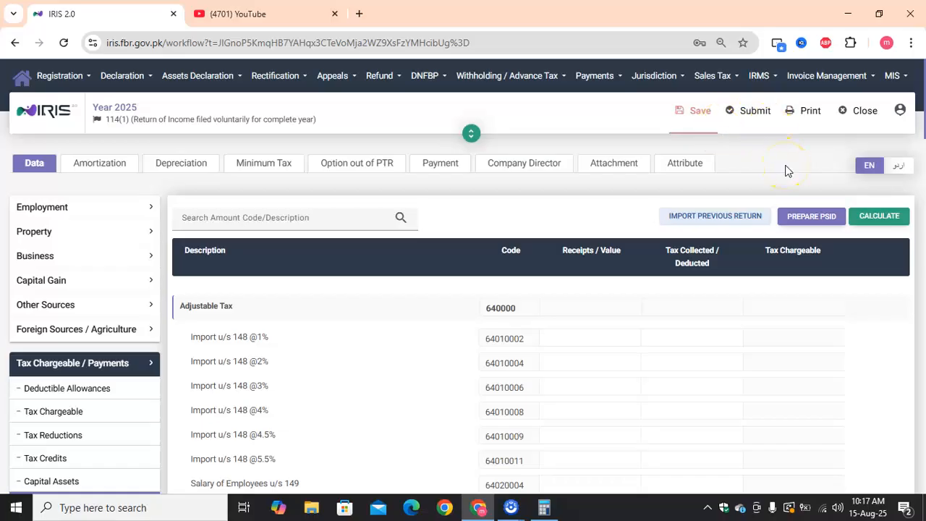
pyautogui.click(525, 215)
pyautogui.click(178, 403)
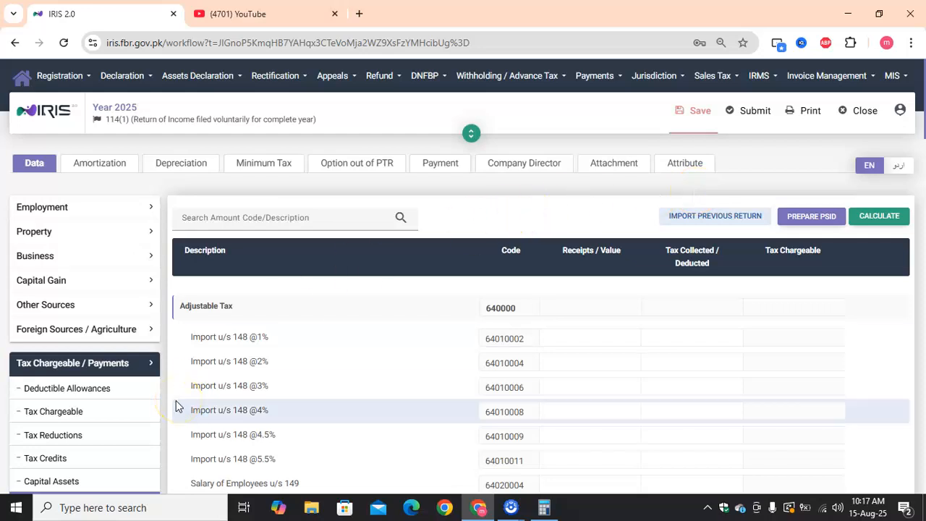
pyautogui.click(120, 415)
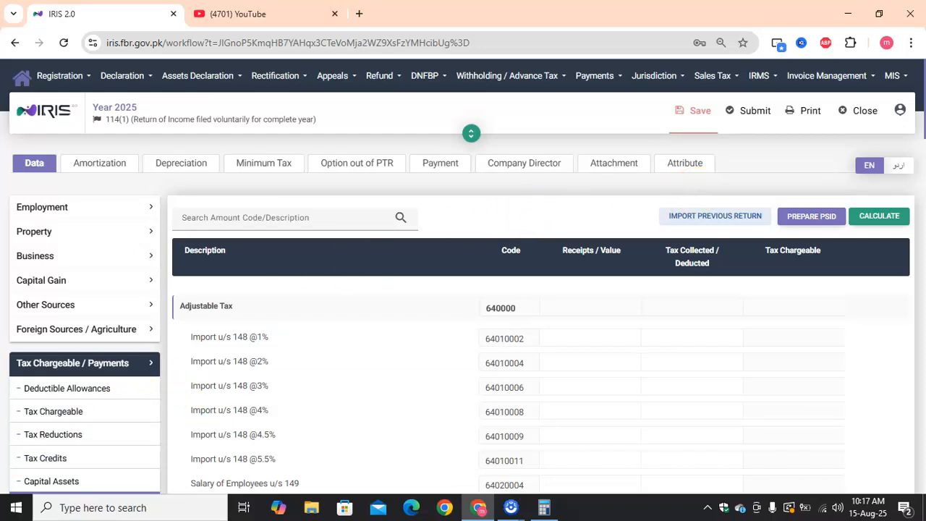